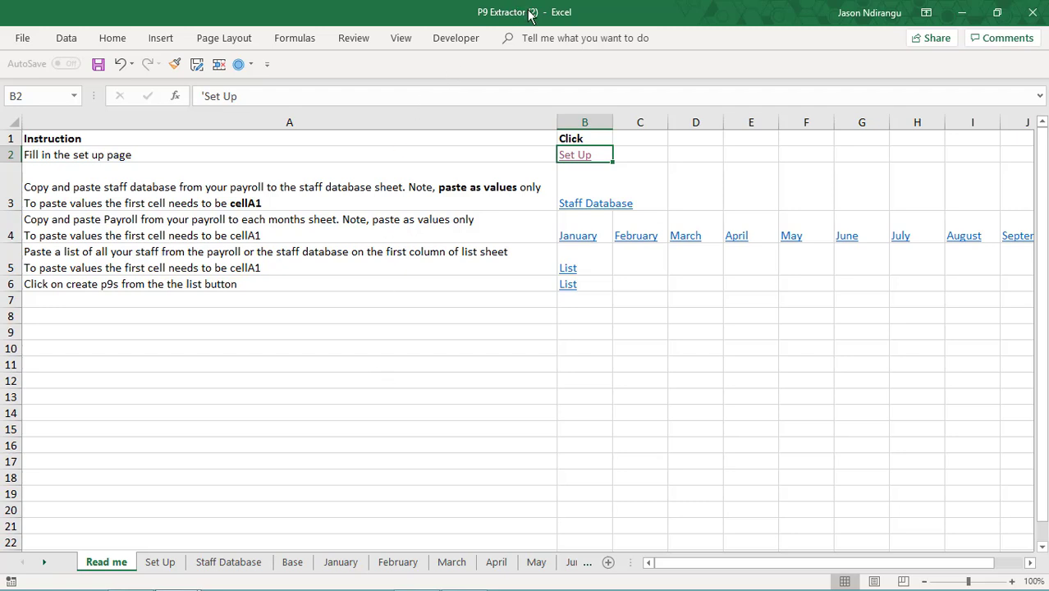
Switch to the Payroll Compatible with P9 Extractor workbook, open on its Menu sheet
{"action": "key", "text": "alt"}
{"action": "key", "text": "alt+Tab"}
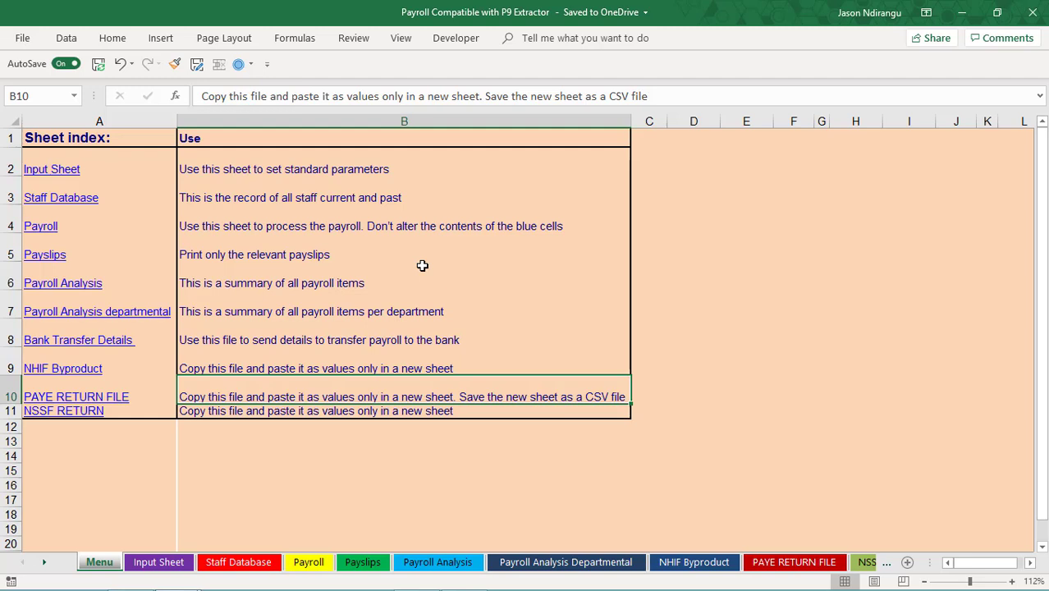
Return to the P9 Extractor (2) workbook's Read me sheet of six setup steps
{"action": "key", "text": "alt+Tab"}
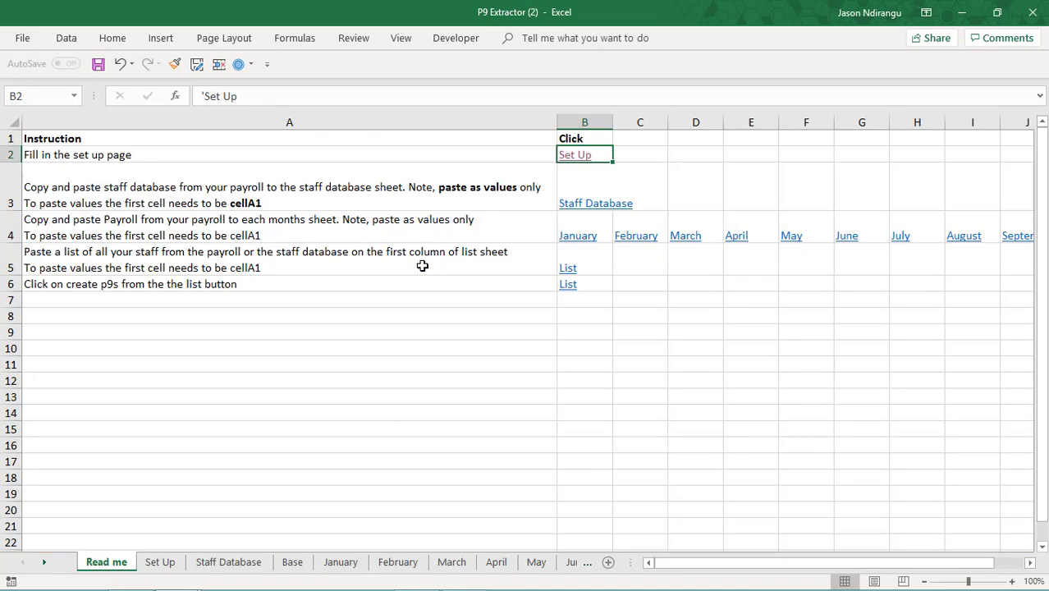
Go to the Set Up sheet showing the employer PIN, employer name and tax year 2018
{"action": "left_click", "coordinate": [576, 156]}
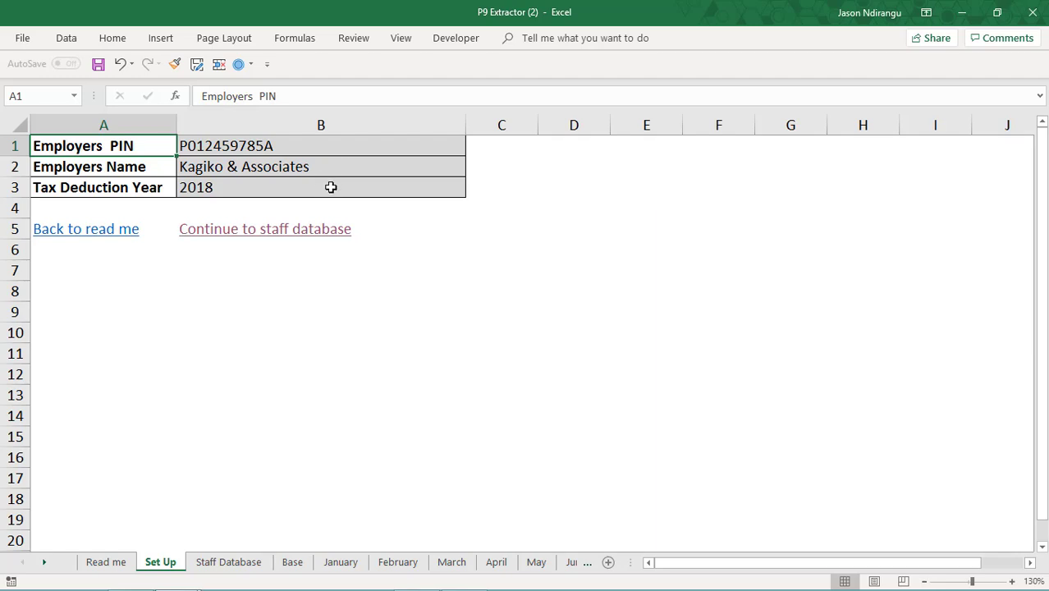
Copy the payroll workbook's staff table A9:U19 and paste it at A1 of the Staff Database sheet
{"action": "left_click", "coordinate": [325, 233]}
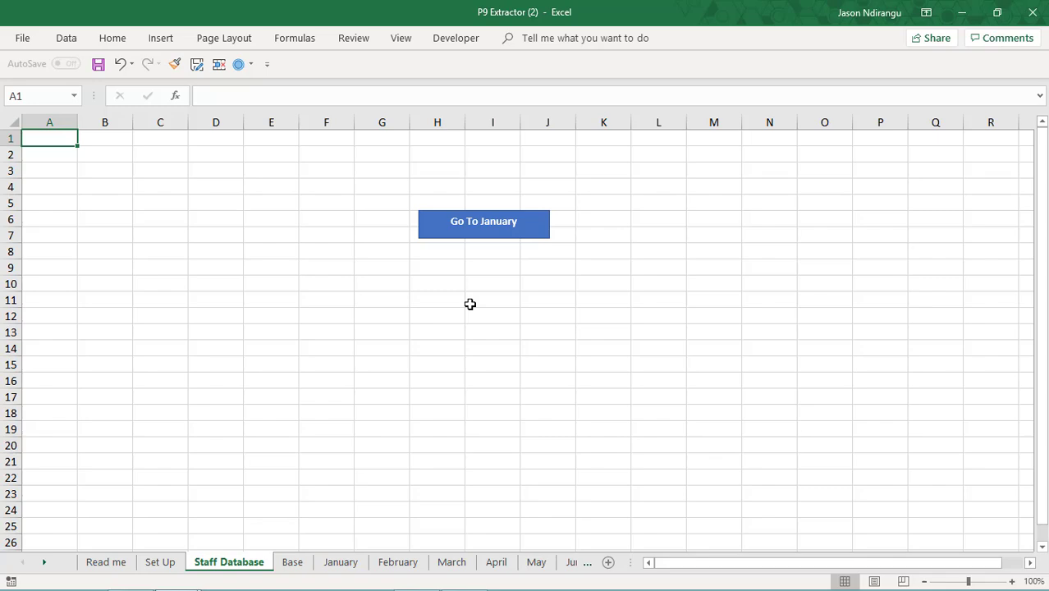
{"action": "key", "text": "alt+Tab"}
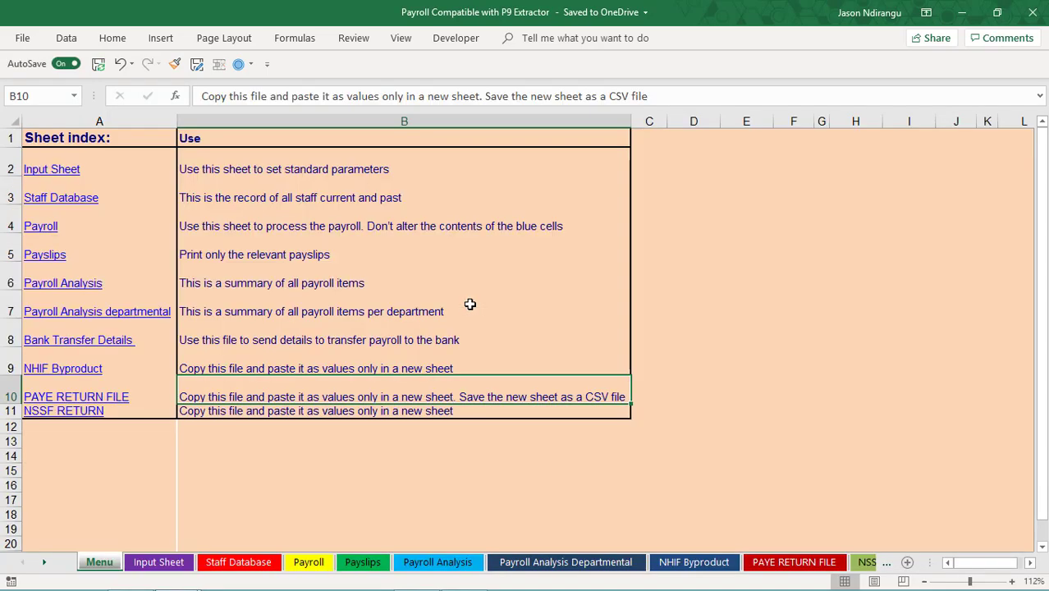
{"action": "left_click", "coordinate": [247, 563]}
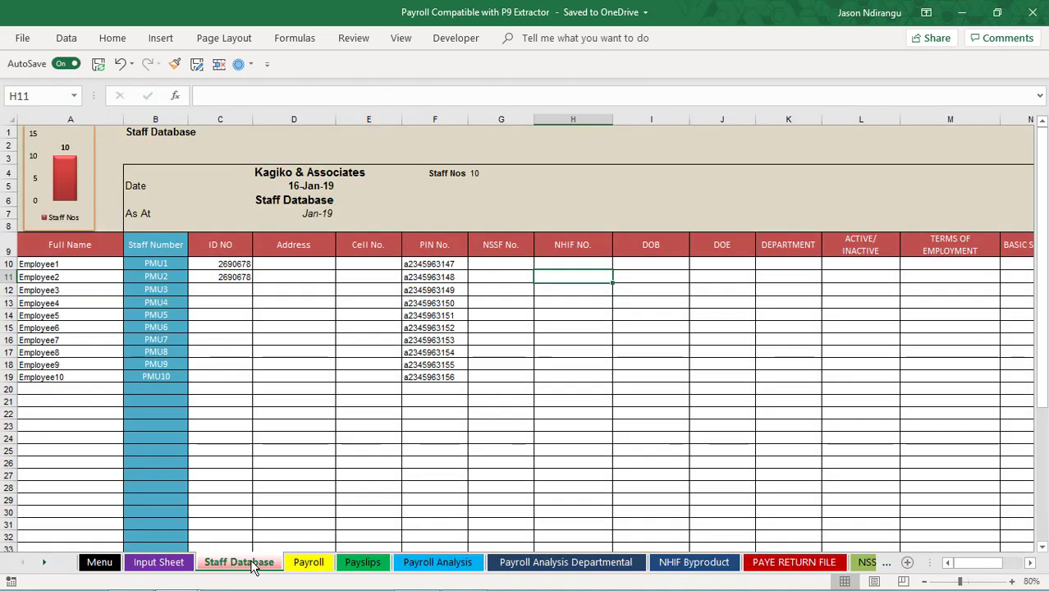
{"action": "left_click", "coordinate": [87, 239]}
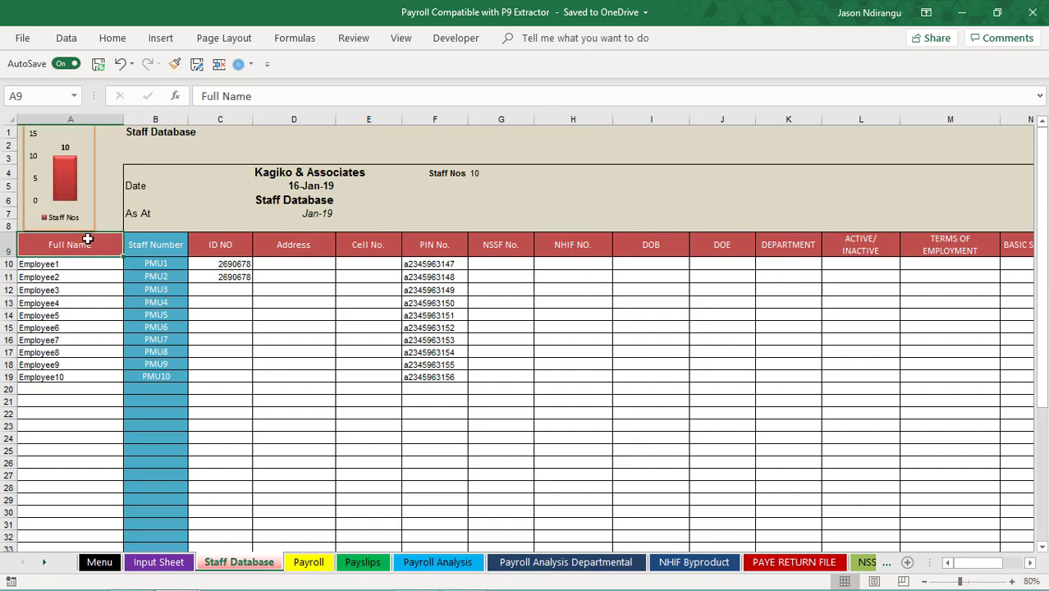
{"action": "key", "text": "ctrl+shift+Right"}
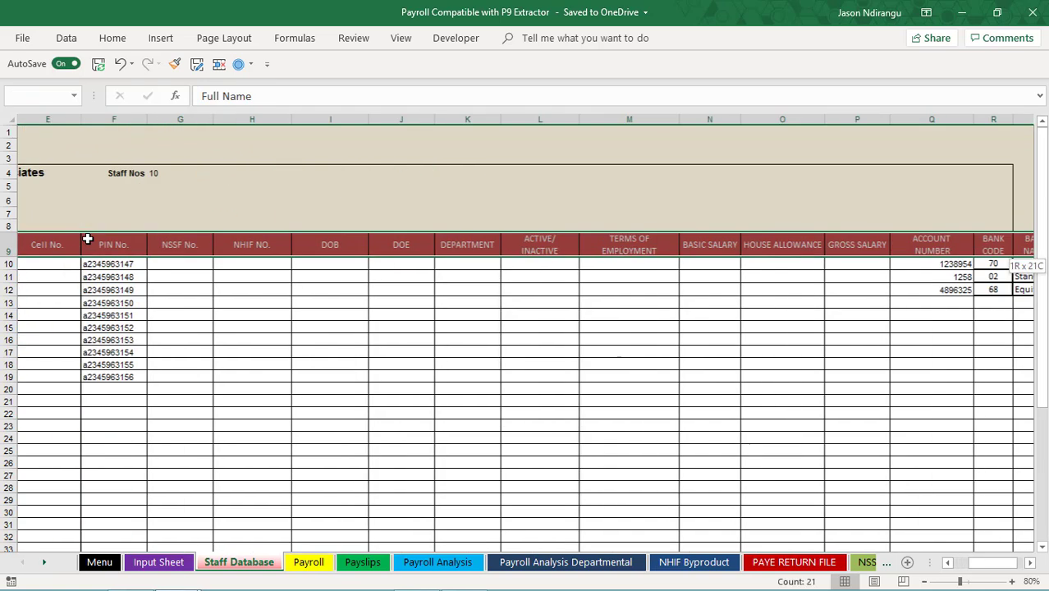
{"action": "key", "text": "ctrl+shift+Down"}
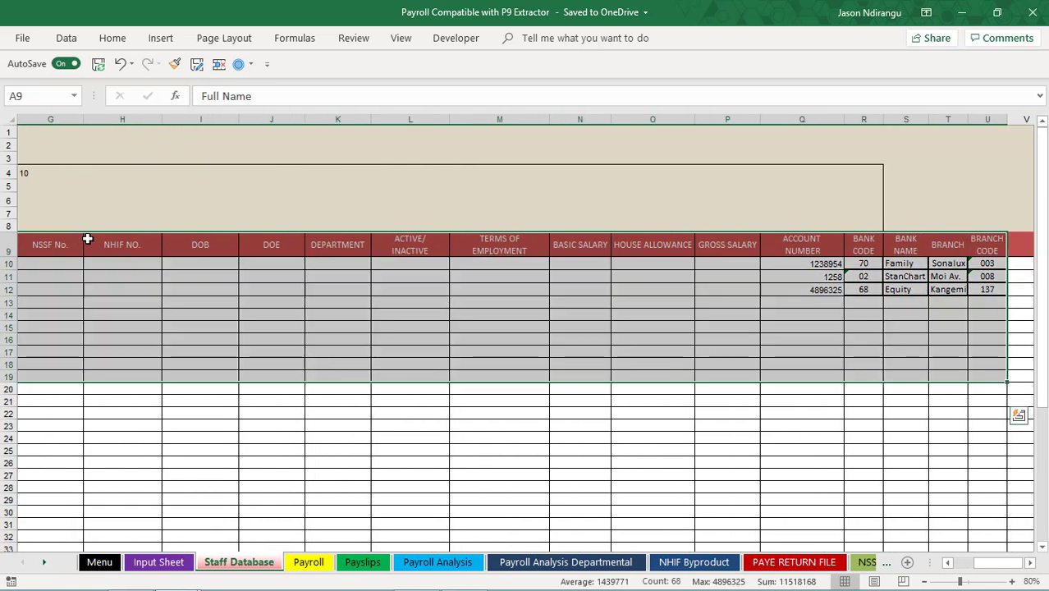
{"action": "key", "text": "ctrl+c"}
{"action": "key", "text": "alt+Tab"}
{"action": "key", "text": "ctrl+v"}
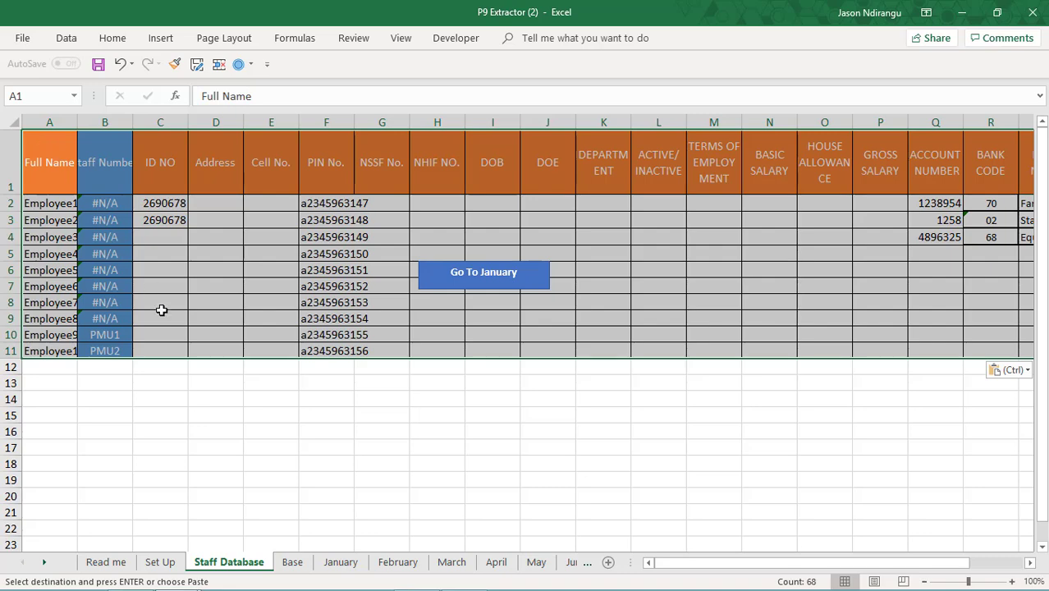
Copy the Payroll sheet's B9:AM59 table and paste it at A1 of January, keeping the StaffDatabase name
{"action": "left_click", "coordinate": [483, 277]}
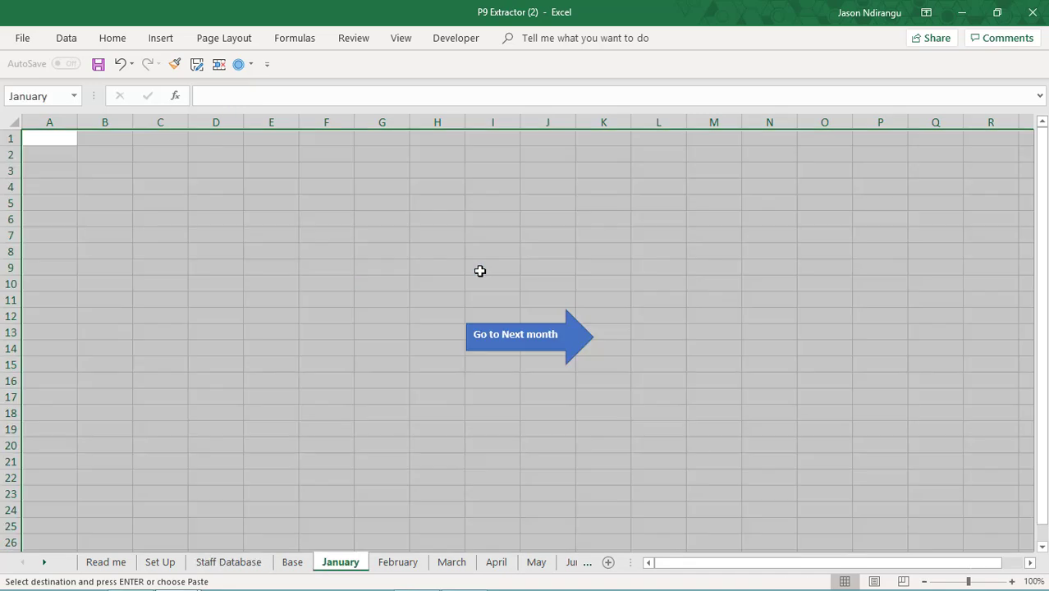
{"action": "key", "text": "alt+Tab"}
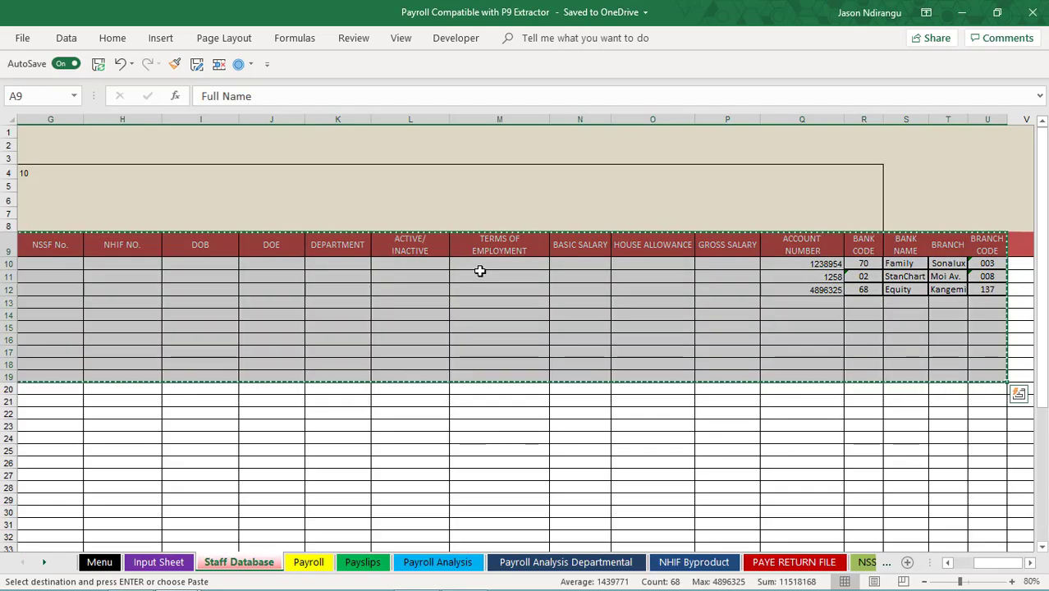
{"action": "left_click", "coordinate": [311, 562]}
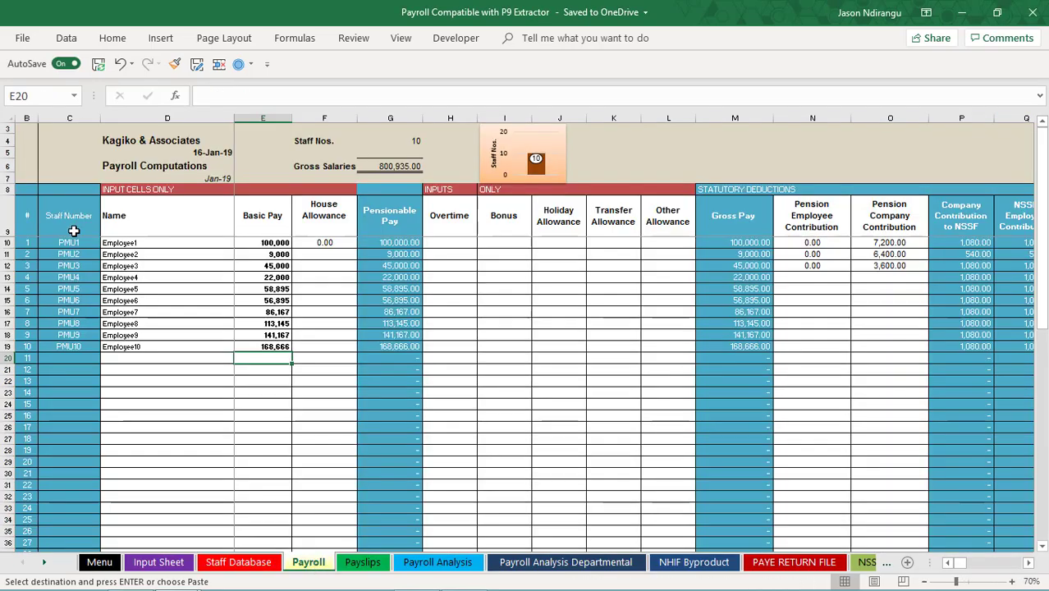
{"action": "left_click", "coordinate": [27, 215]}
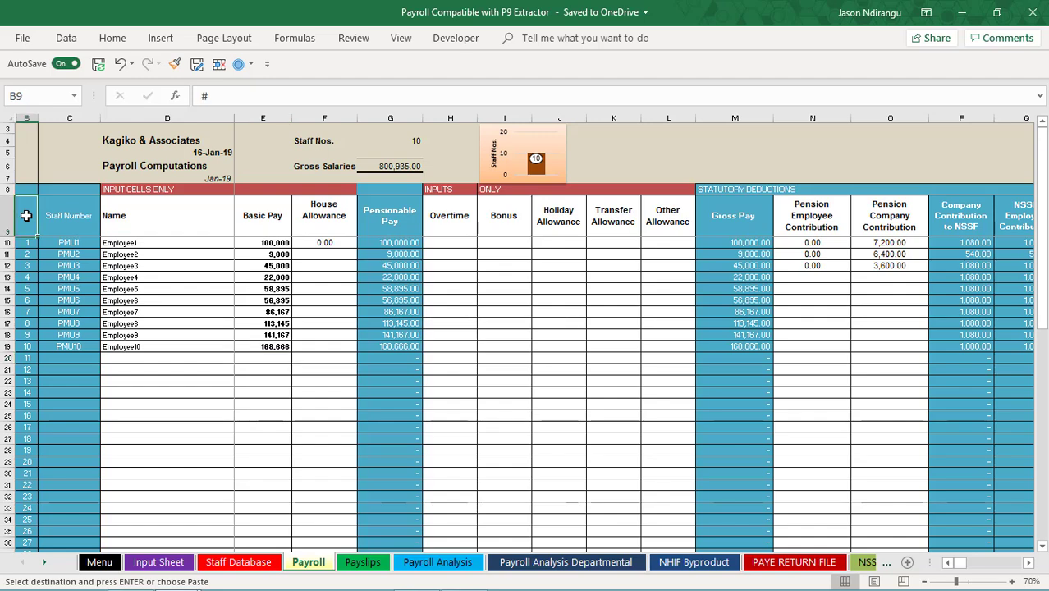
{"action": "key", "text": "ctrl+shift+Right"}
{"action": "left_click", "coordinate": [26, 215]}
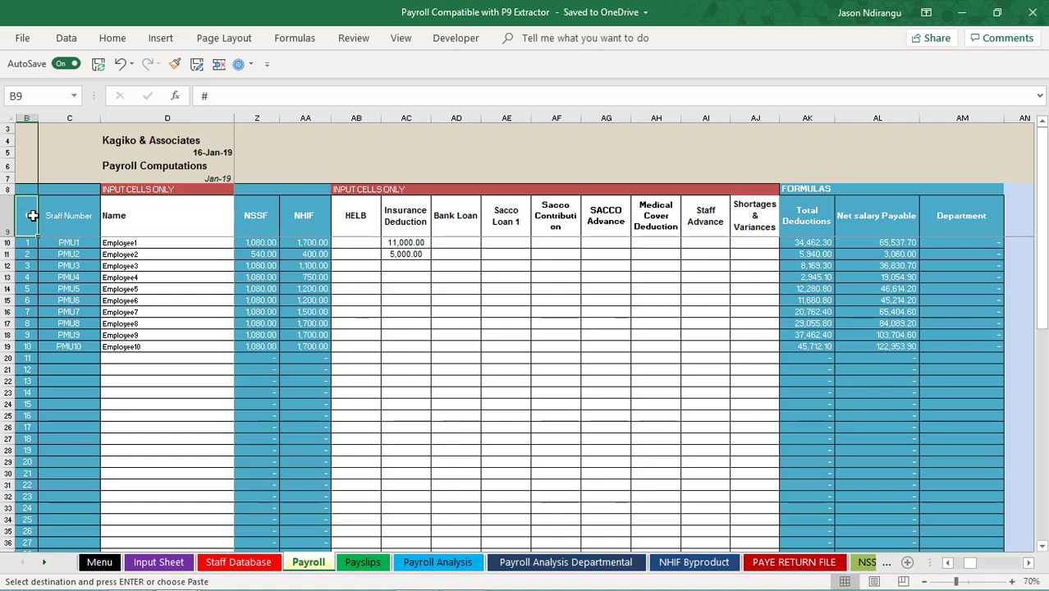
{"action": "key", "text": "ctrl+shift+Right"}
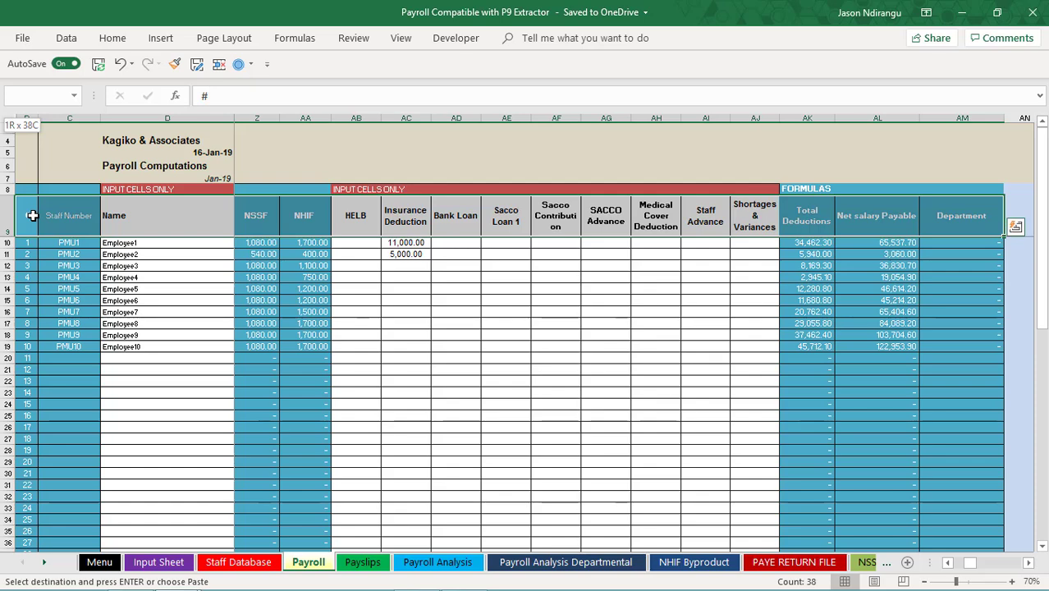
{"action": "key", "text": "ctrl+shift+Down"}
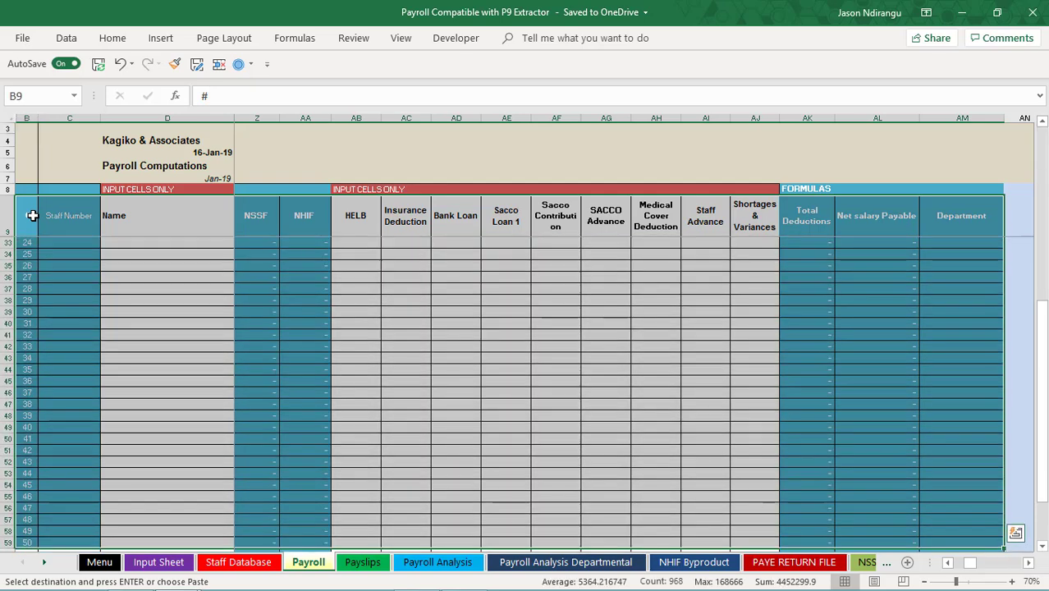
{"action": "key", "text": "alt+Tab"}
{"action": "key", "text": "ctrl+v"}
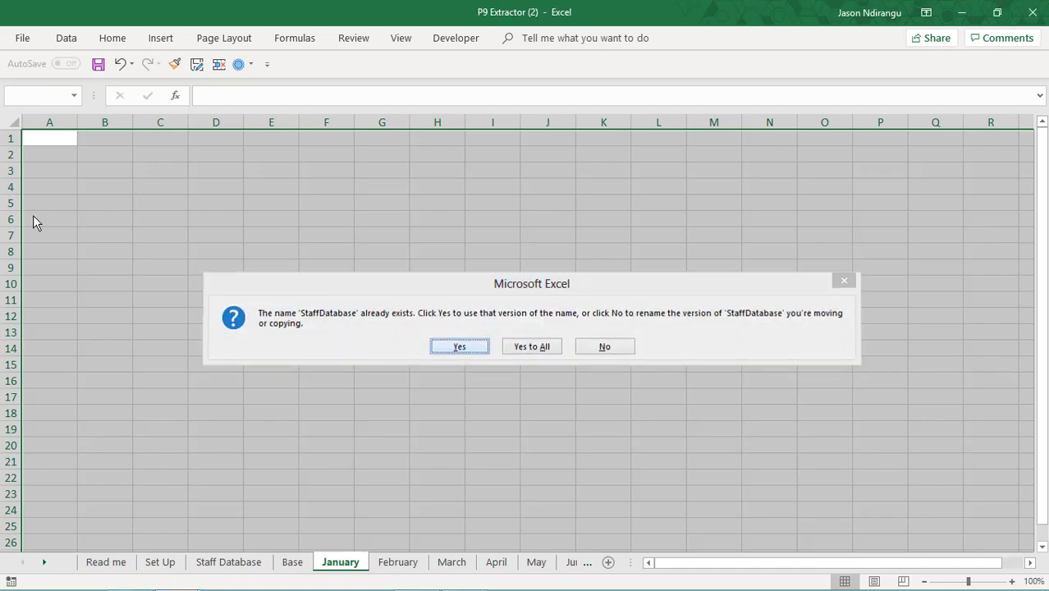
{"action": "key", "text": "Return"}
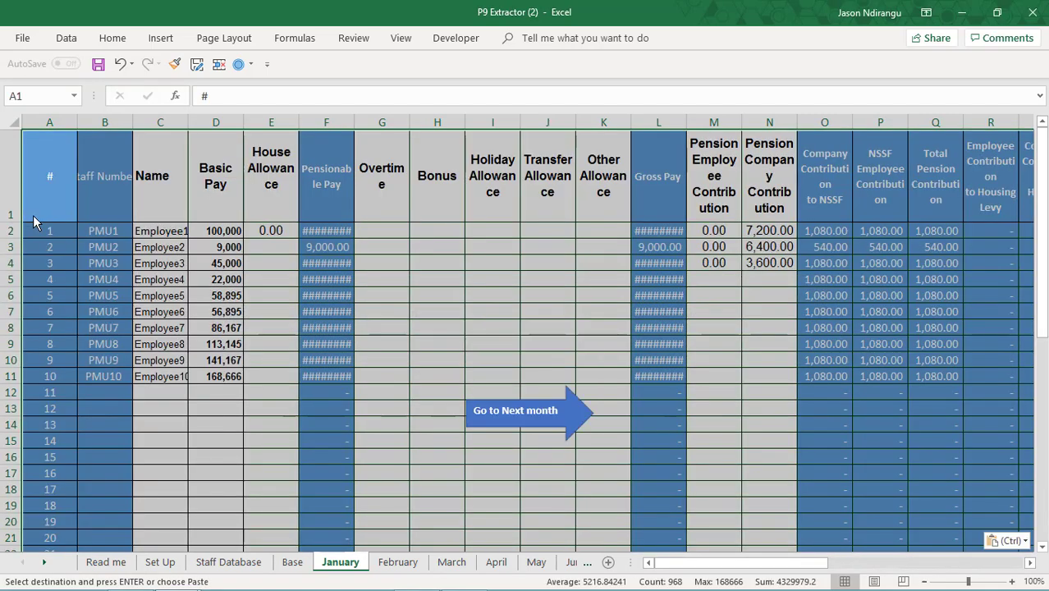
Paste the payroll table at A1 of the February and March sheets, keeping the StaffDatabase name
{"action": "left_click", "coordinate": [516, 421]}
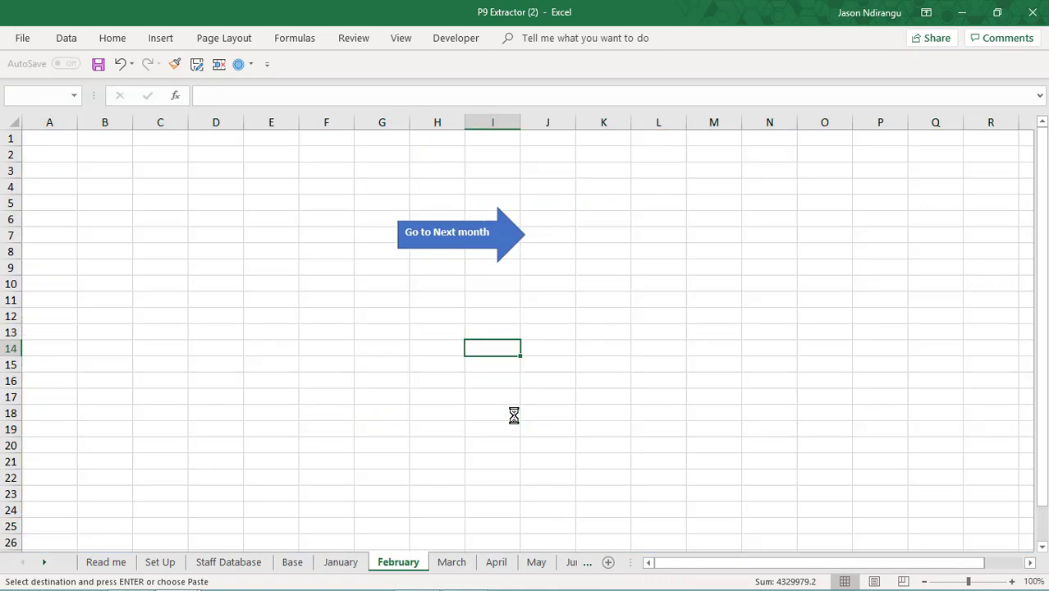
{"action": "left_click", "coordinate": [50, 144]}
{"action": "key", "text": "ctrl+v"}
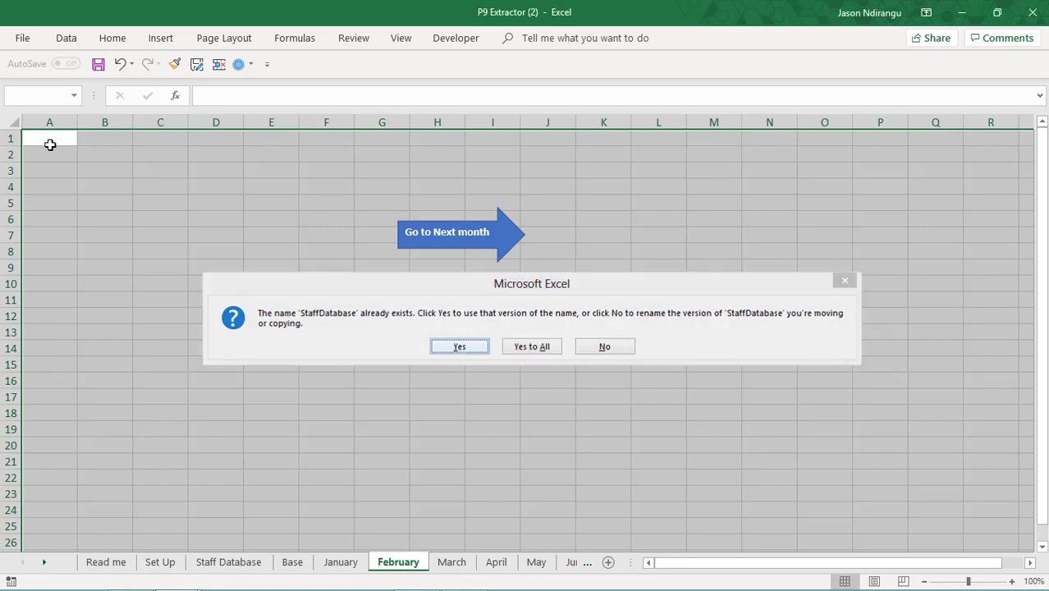
{"action": "key", "text": "Return"}
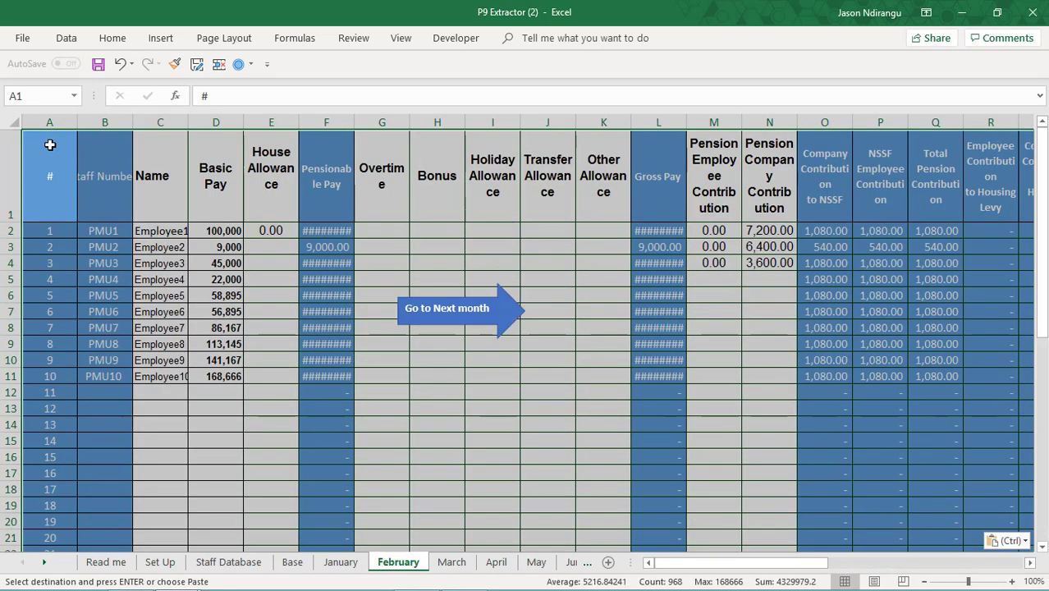
{"action": "left_click", "coordinate": [475, 308]}
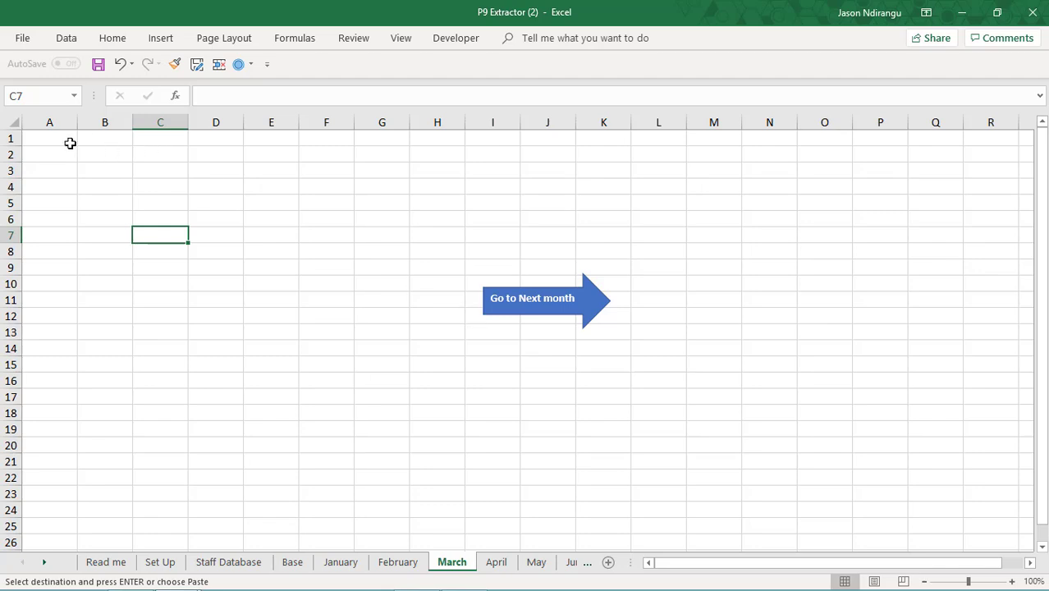
{"action": "left_click", "coordinate": [58, 134]}
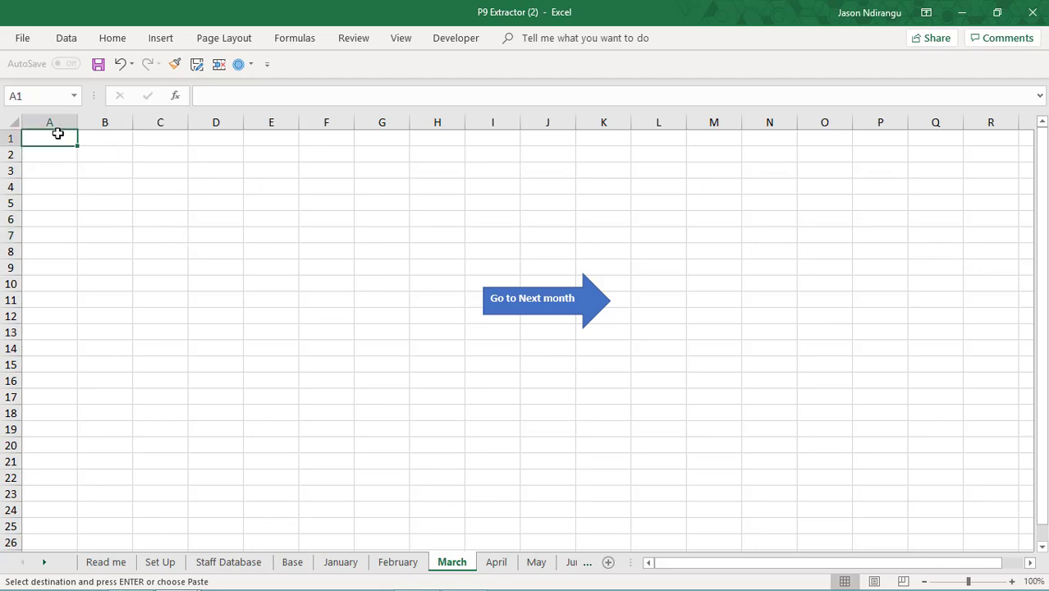
{"action": "key", "text": "ctrl+v"}
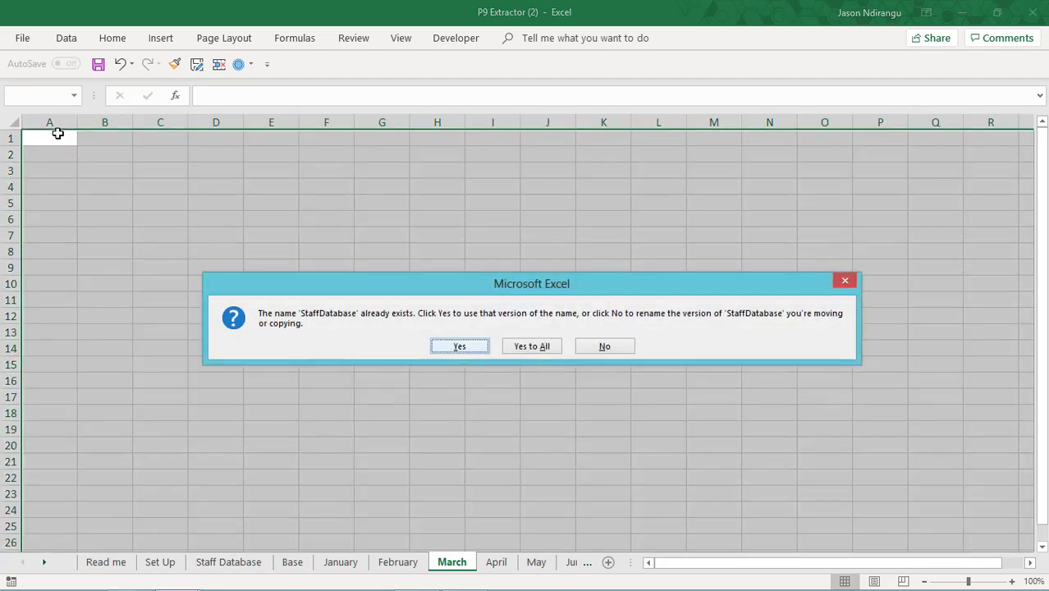
{"action": "key", "text": "Return"}
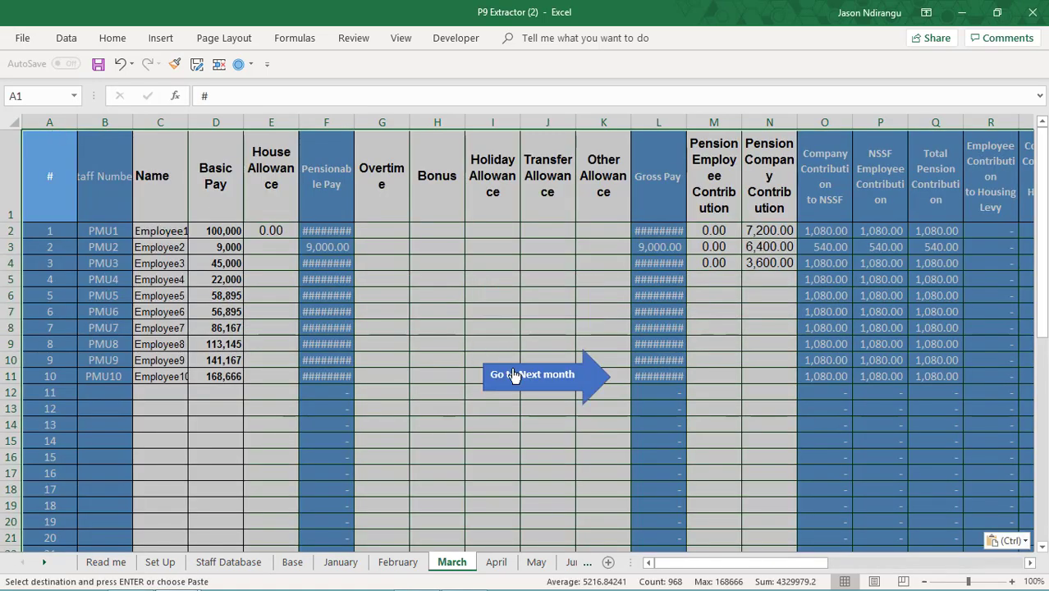
Paste the same payroll table into the April, May and June sheets
{"action": "left_click", "coordinate": [521, 388]}
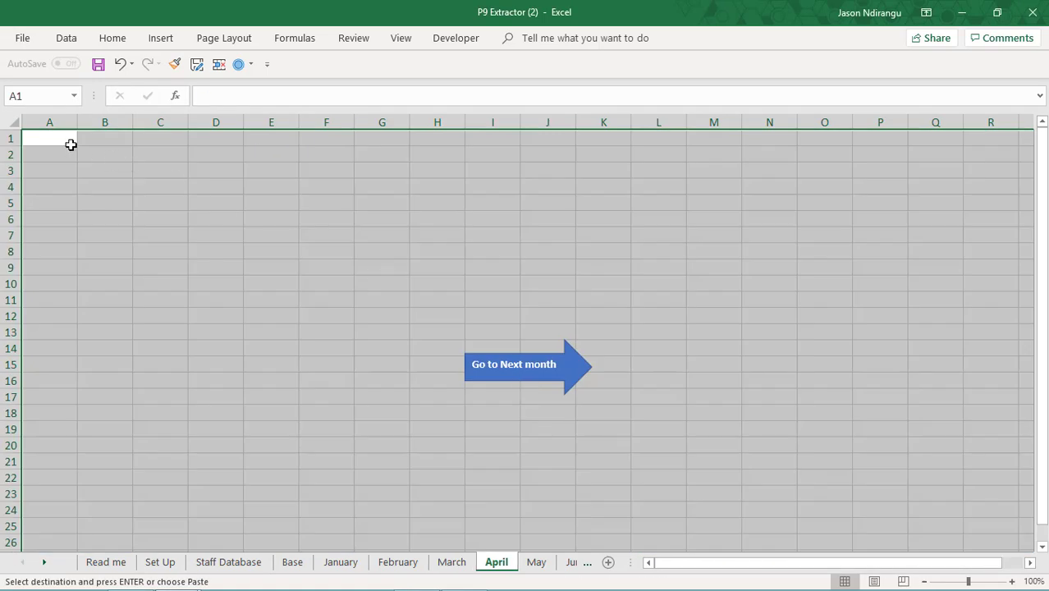
{"action": "key", "text": "ctrl+v"}
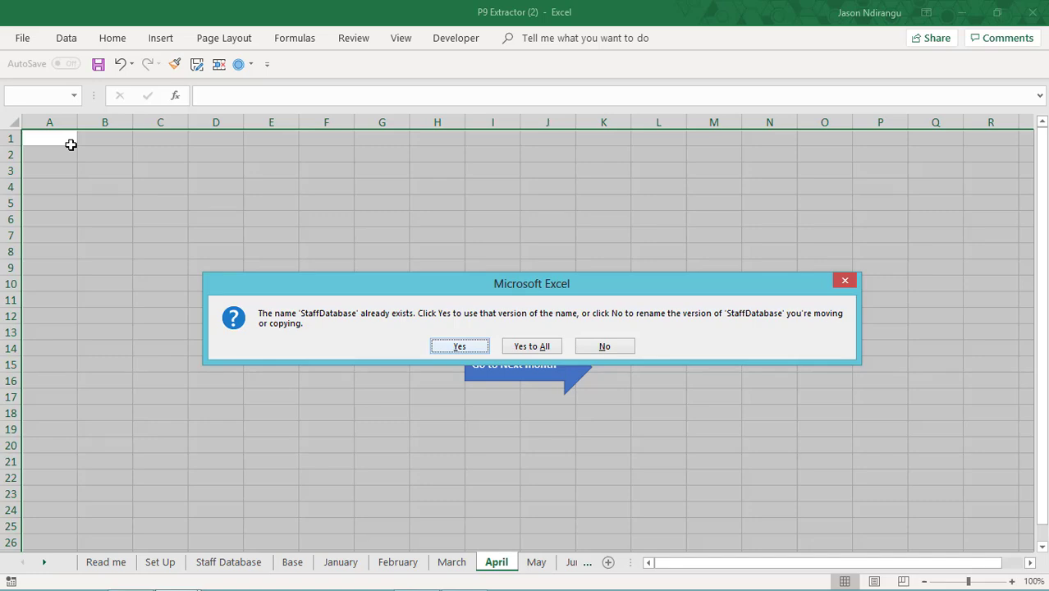
{"action": "key", "text": "Return"}
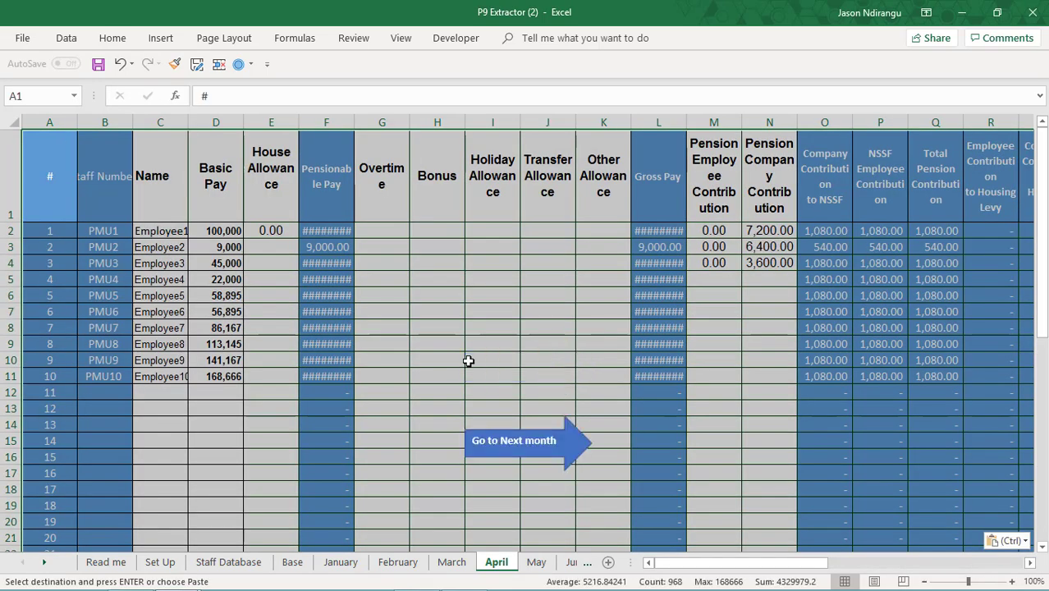
{"action": "left_click", "coordinate": [506, 428]}
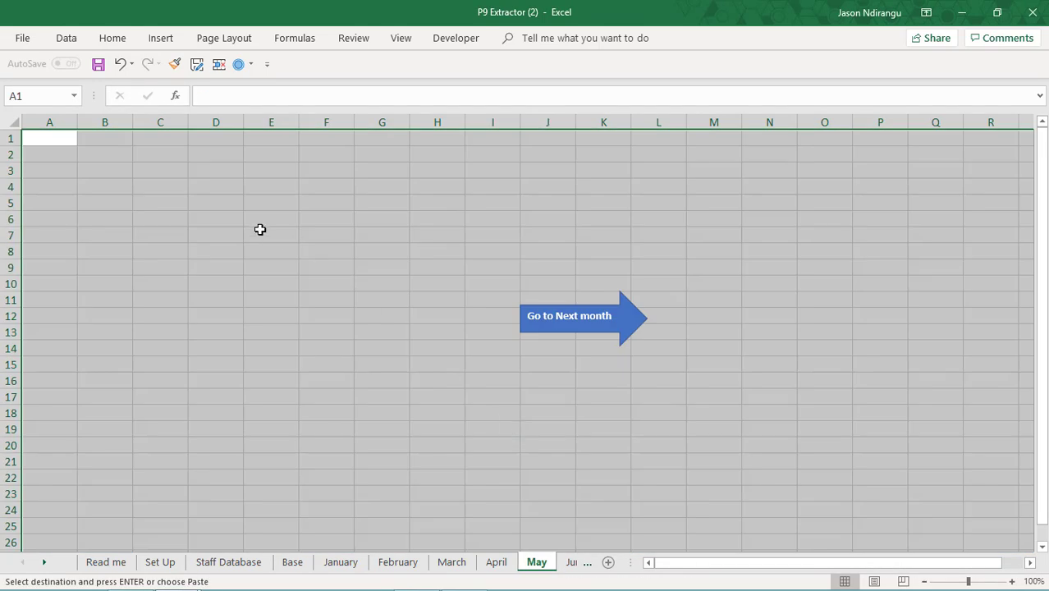
{"action": "key", "text": "Return"}
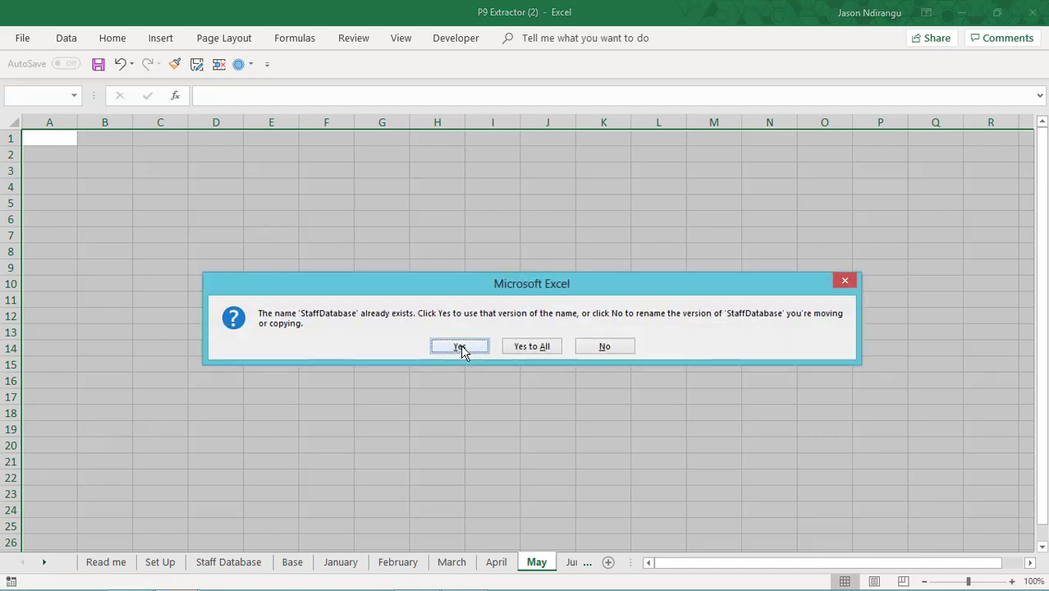
{"action": "left_click", "coordinate": [460, 346]}
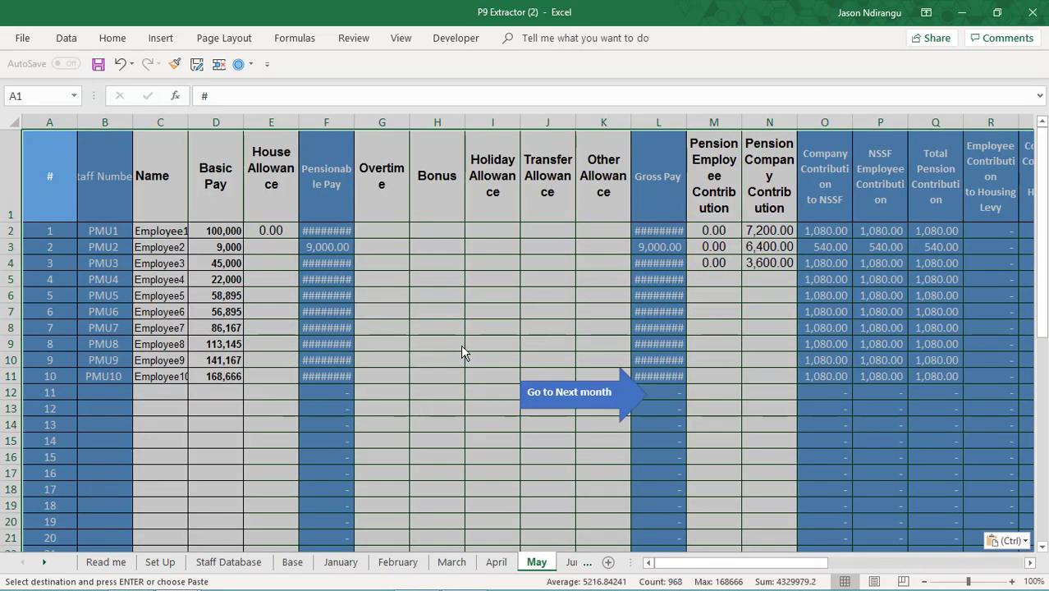
{"action": "left_click", "coordinate": [573, 394]}
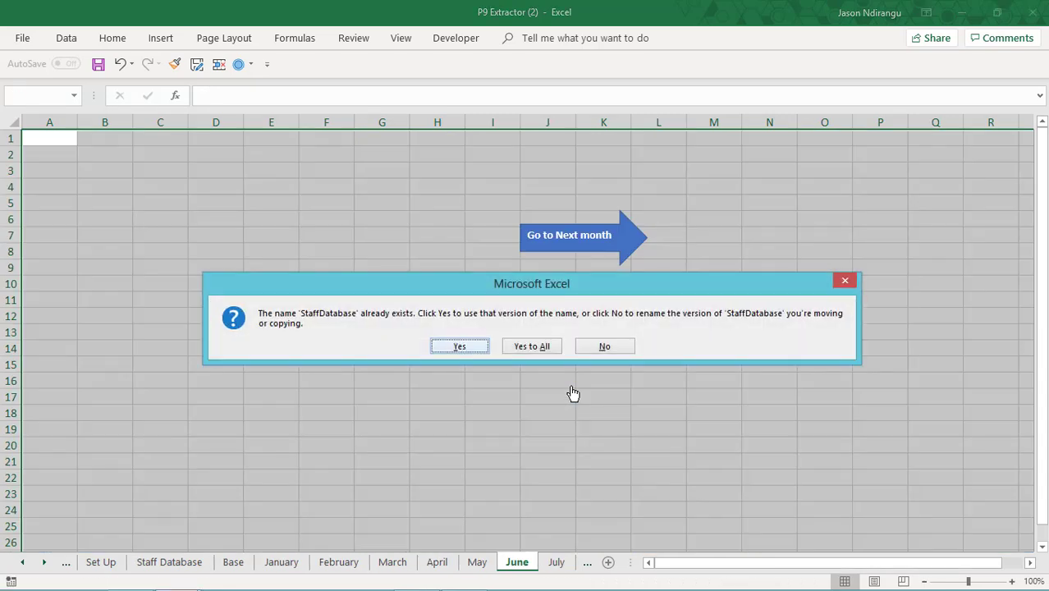
{"action": "key", "text": "Return"}
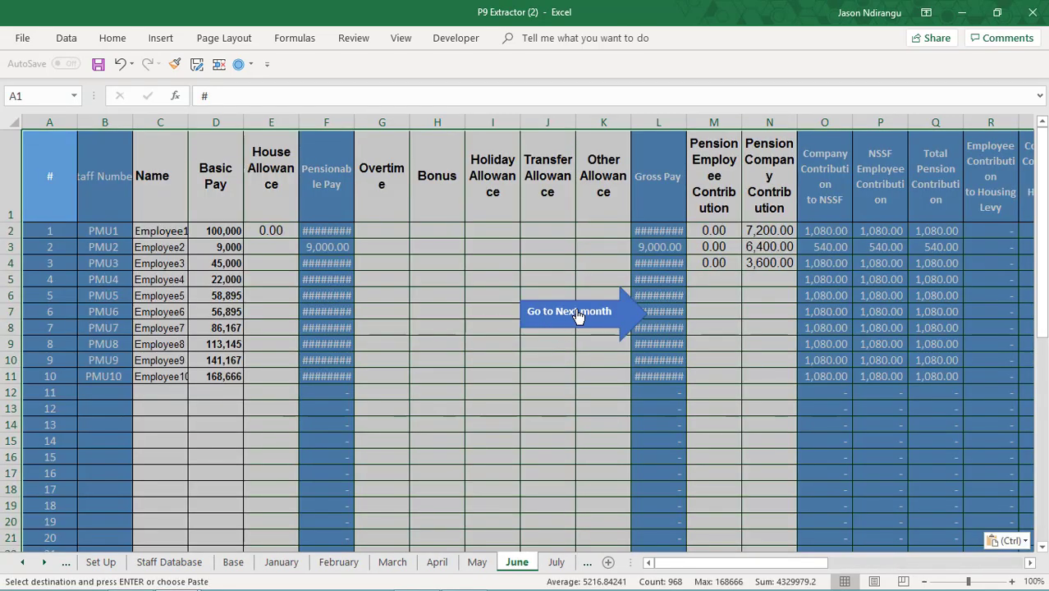
Paste the payroll table at A1 of the July and August sheets
{"action": "left_click", "coordinate": [578, 314]}
{"action": "left_click", "coordinate": [58, 140]}
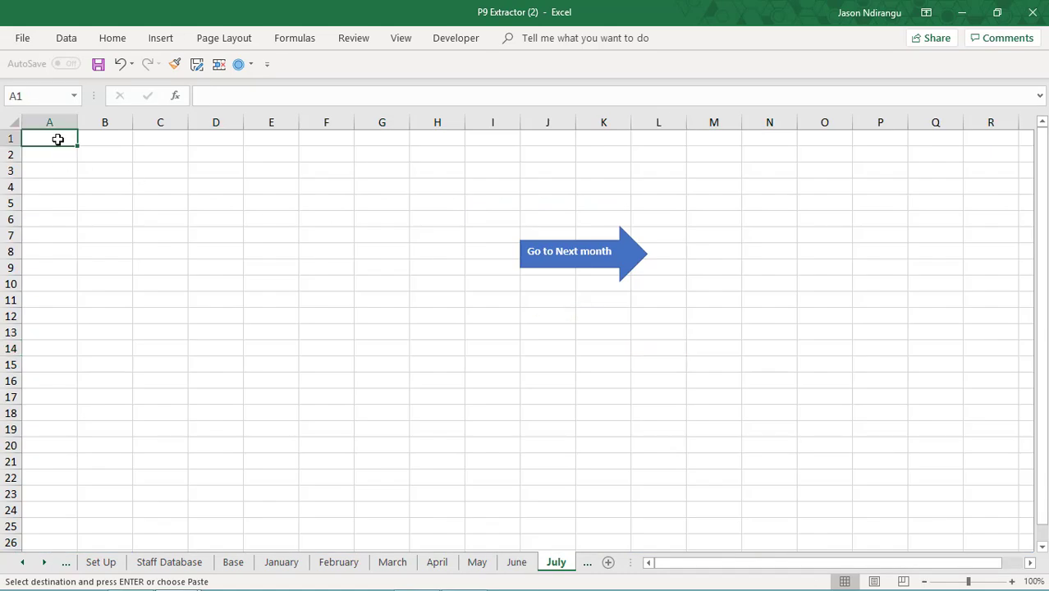
{"action": "key", "text": "Return"}
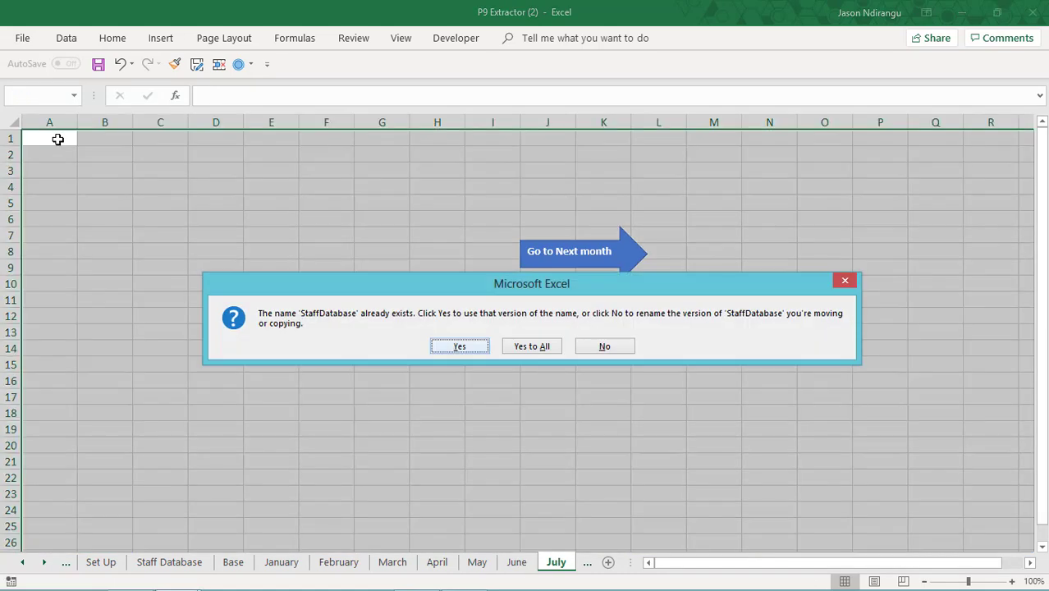
{"action": "key", "text": "Return"}
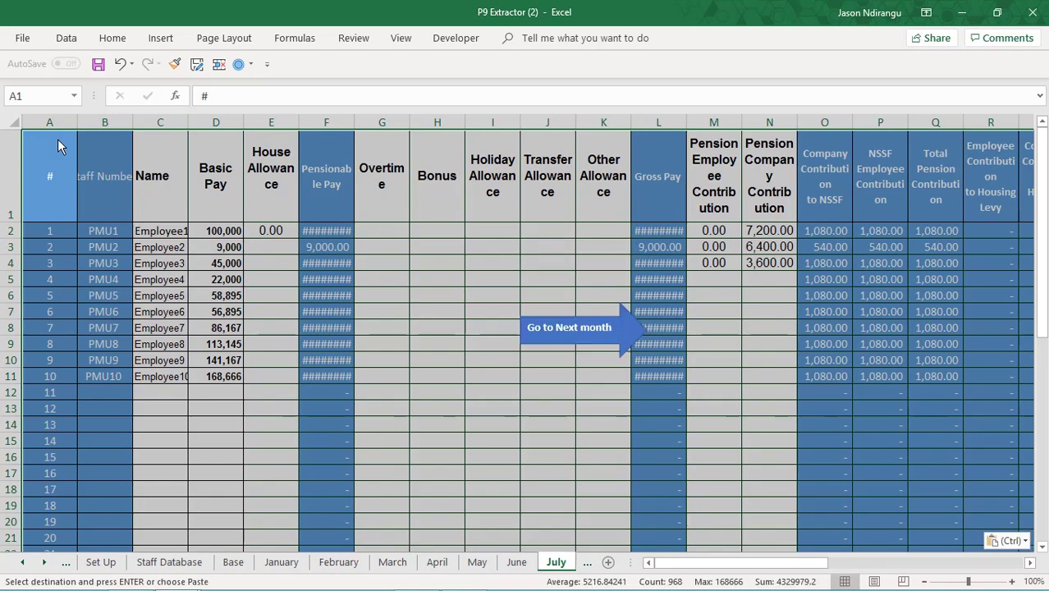
{"action": "left_click", "coordinate": [545, 337]}
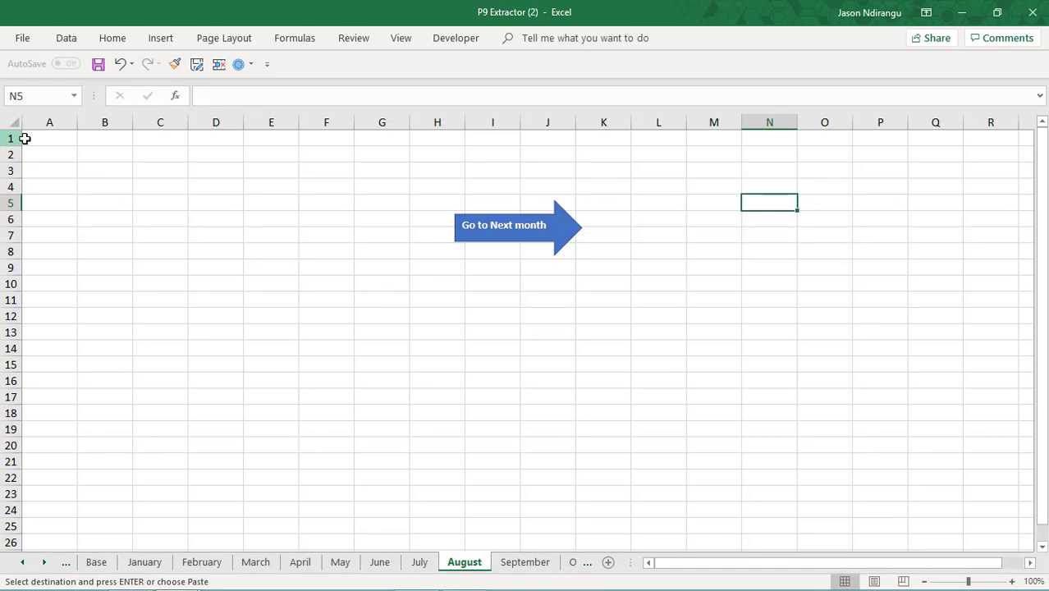
{"action": "left_click", "coordinate": [30, 138]}
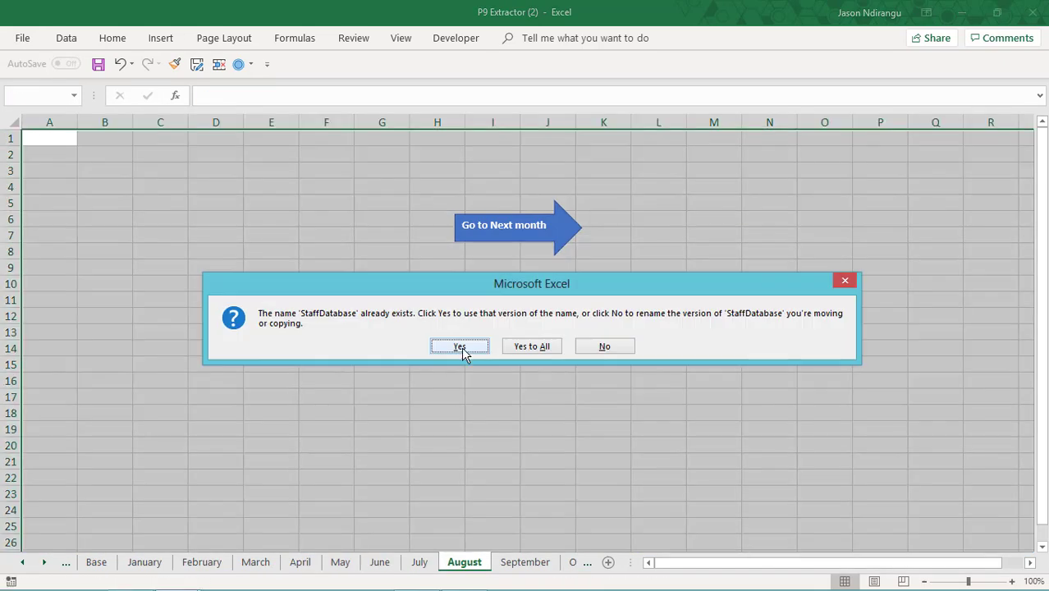
{"action": "left_click", "coordinate": [460, 346]}
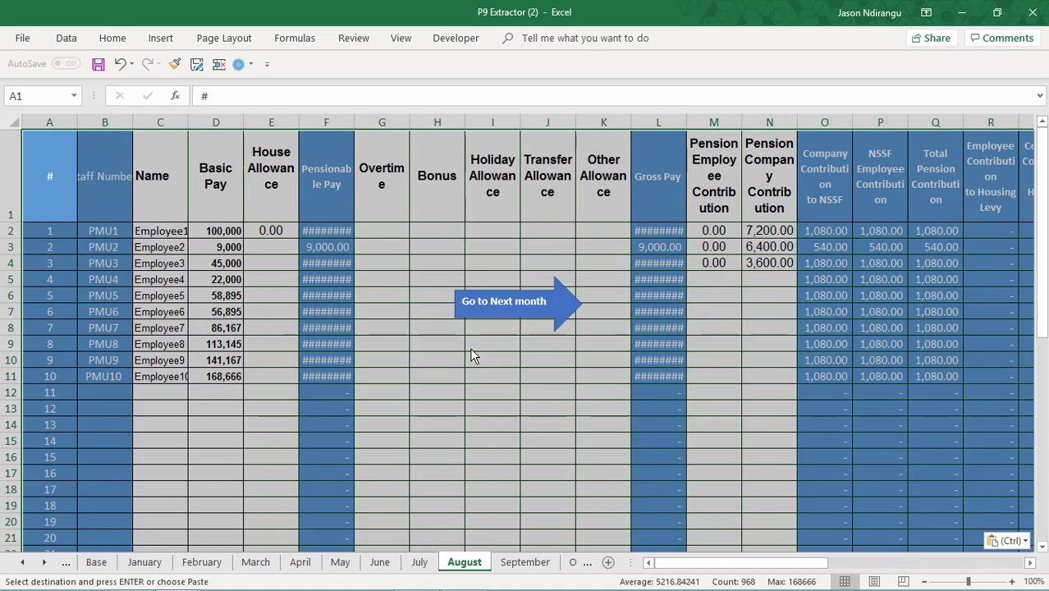
Paste the payroll table into the September, October, November and December sheets
{"action": "left_click", "coordinate": [485, 301]}
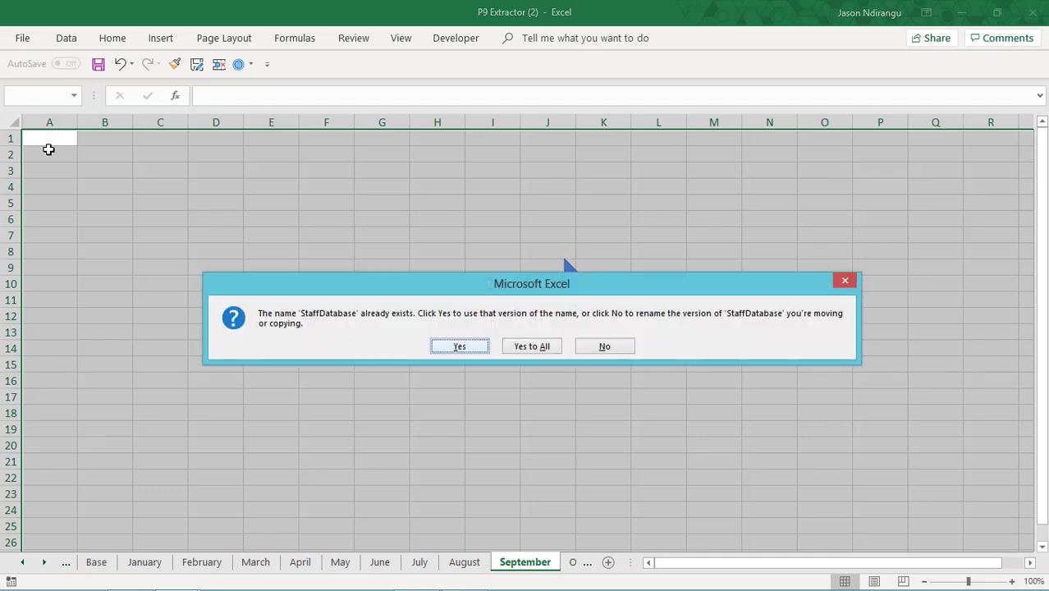
{"action": "key", "text": "Return"}
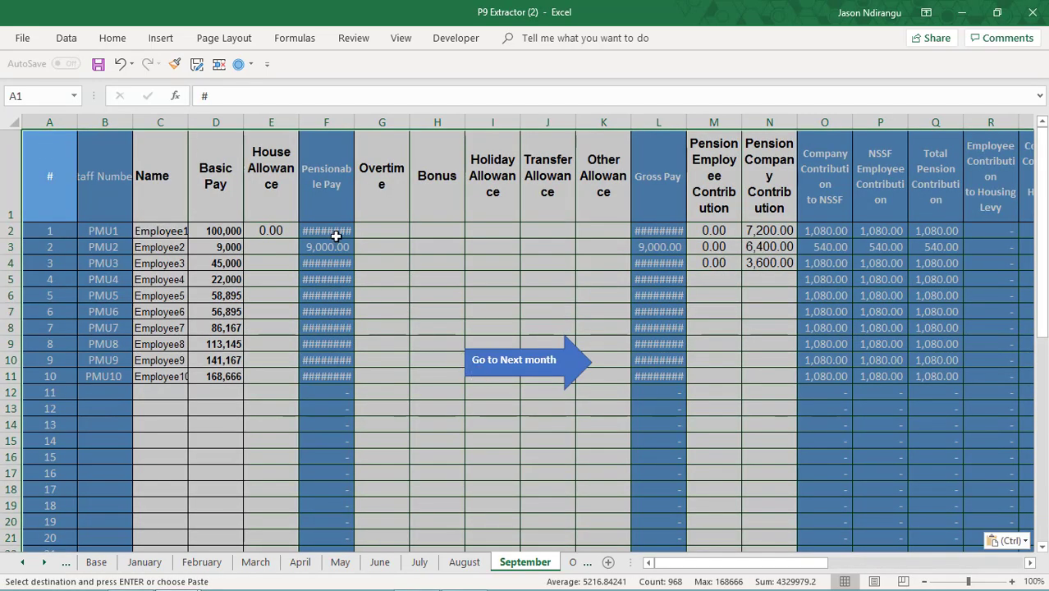
{"action": "left_click", "coordinate": [489, 366]}
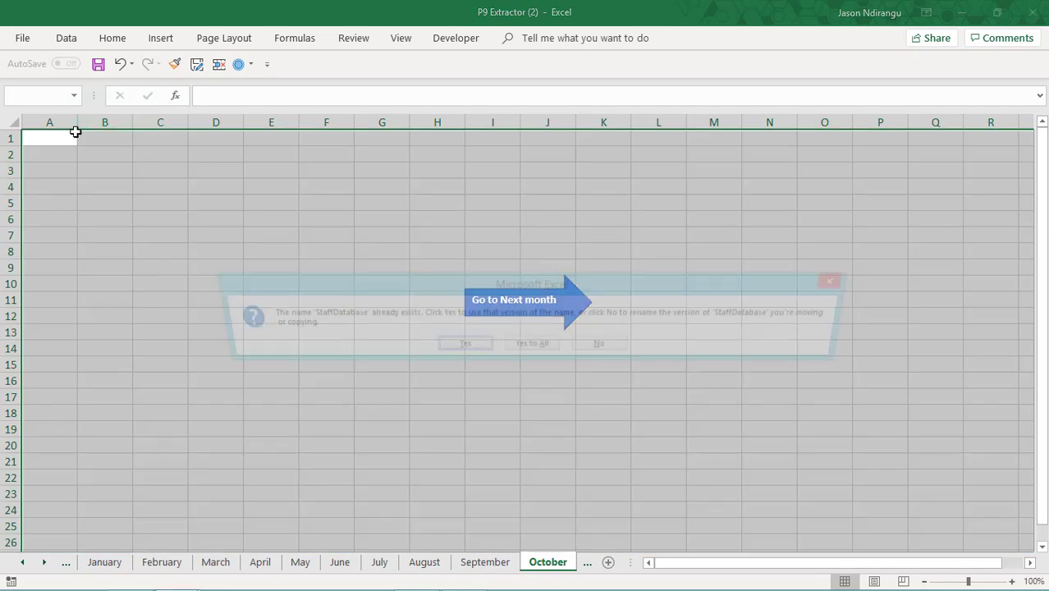
{"action": "key", "text": "Return"}
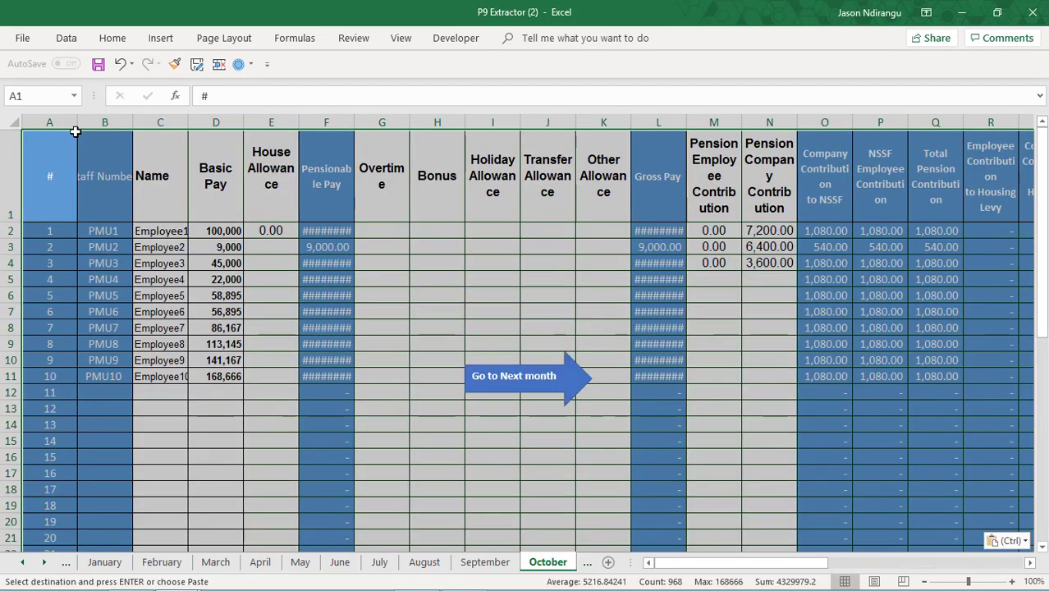
{"action": "left_click", "coordinate": [505, 376]}
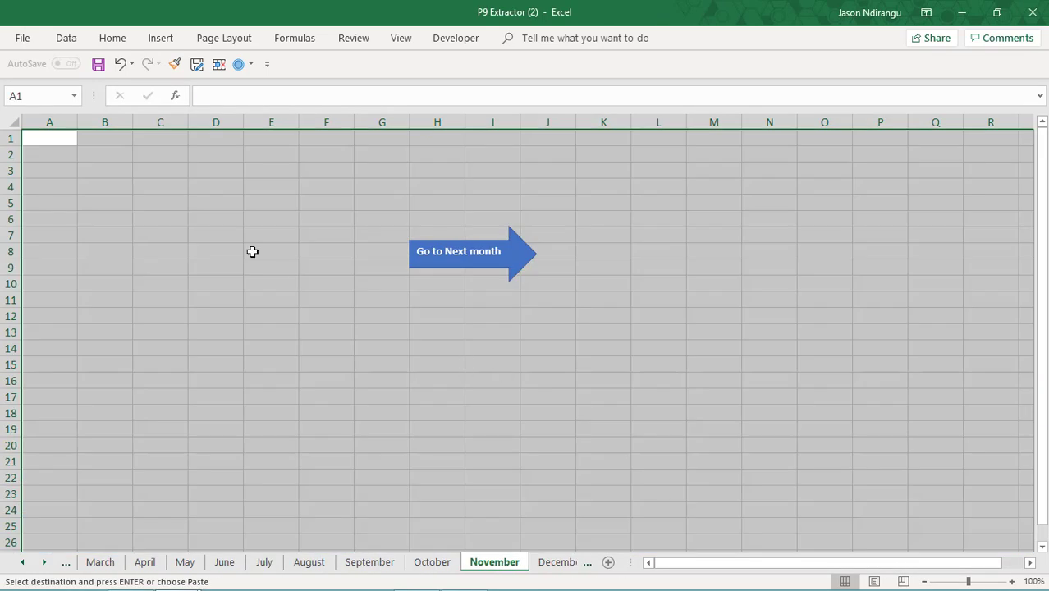
{"action": "key", "text": "Return"}
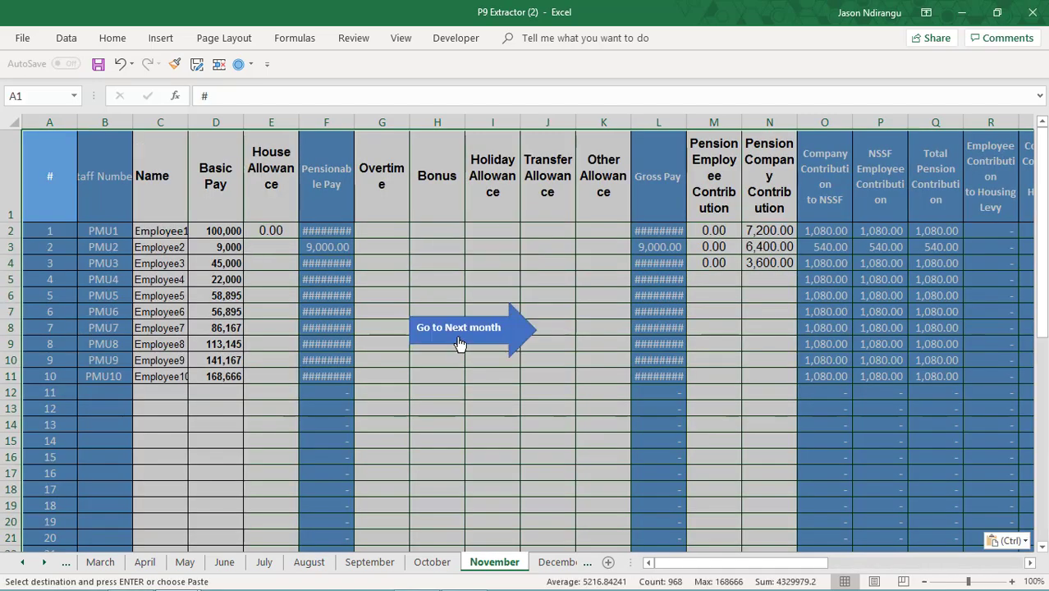
{"action": "left_click", "coordinate": [460, 344]}
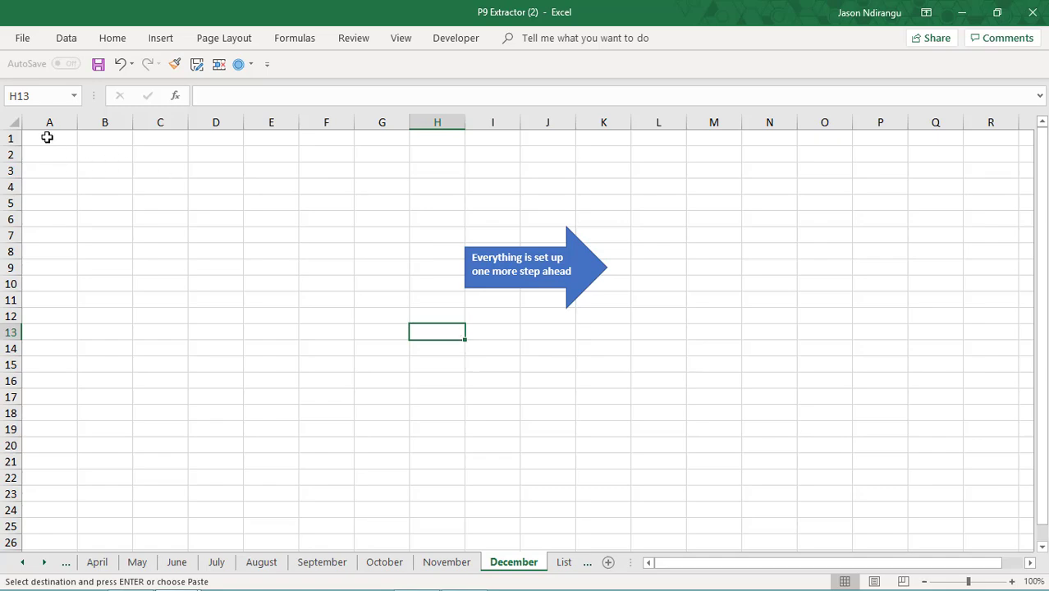
{"action": "left_click", "coordinate": [47, 135]}
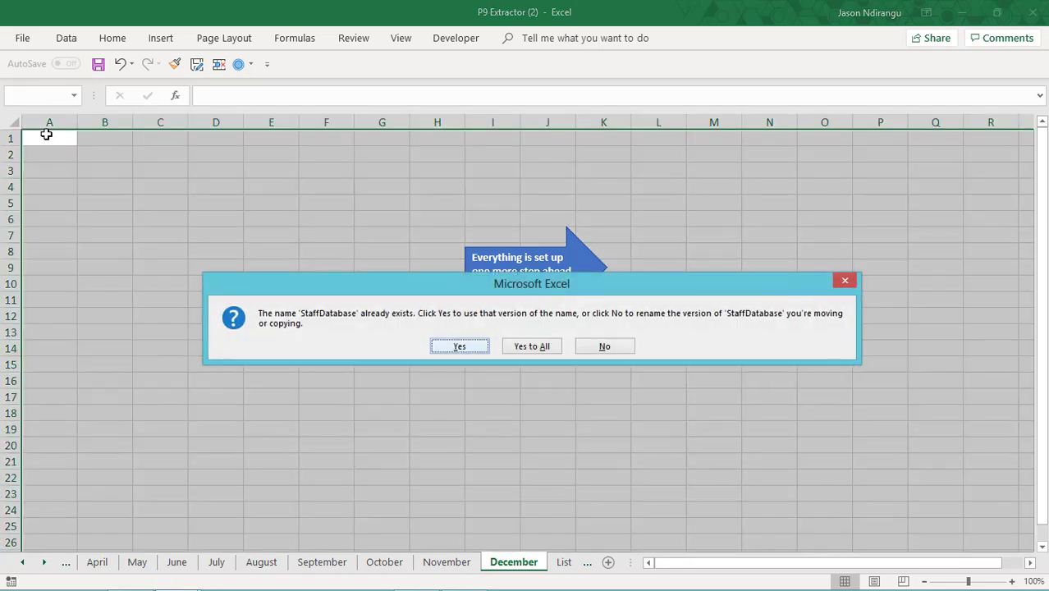
{"action": "key", "text": "Return"}
{"action": "key", "text": "Return"}
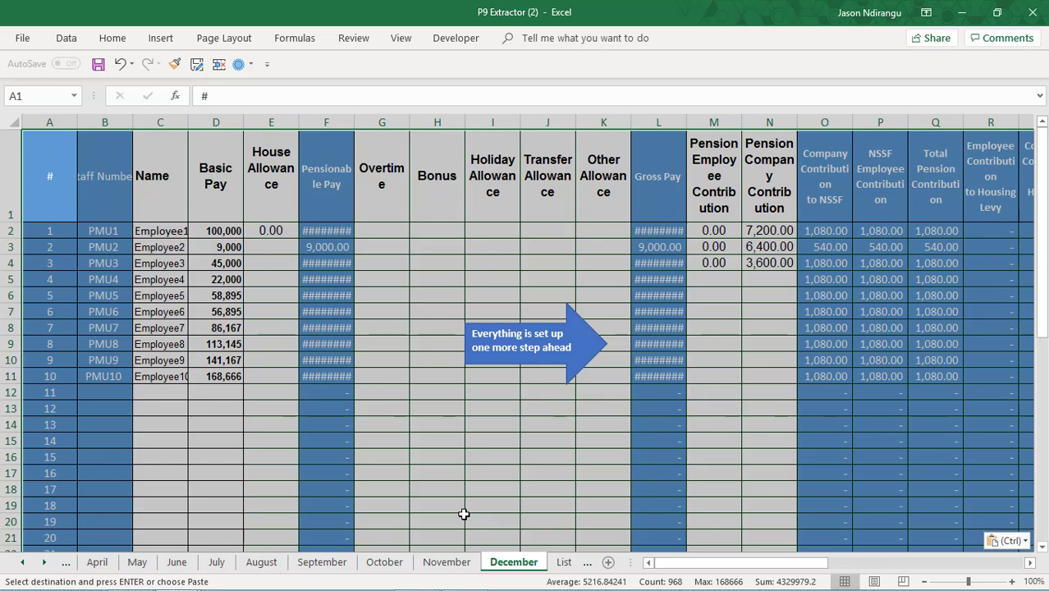
Page back through the months, Staff Database and Set Up to the Read me staff list instruction
{"action": "key", "text": "ctrl+Page_Up"}
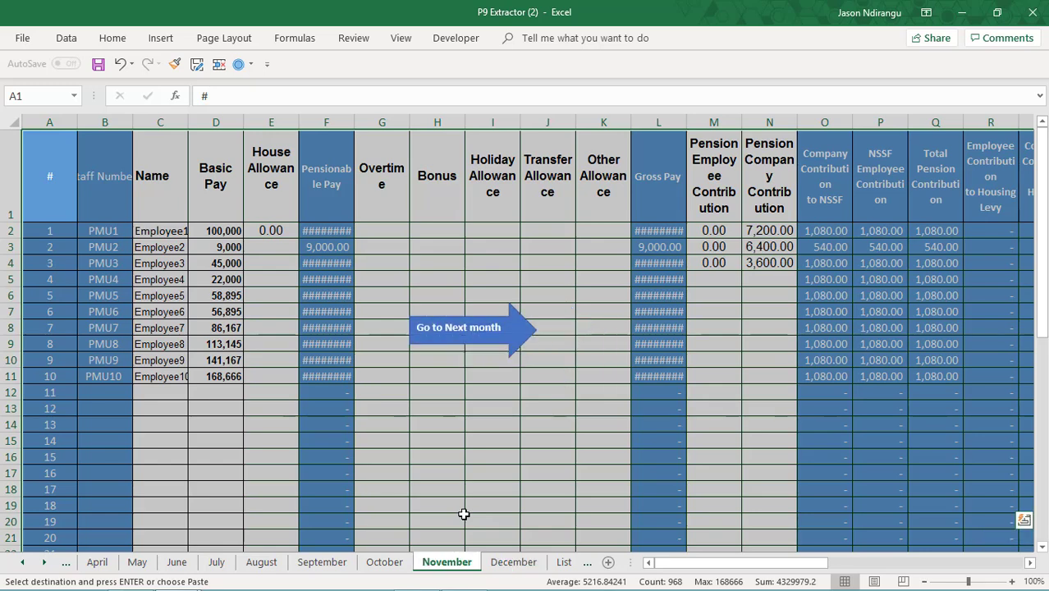
{"action": "key", "text": "ctrl+Page_Up"}
{"action": "key", "text": "ctrl+Page_Up"}
{"action": "key", "text": "ctrl+Page_Up"}
{"action": "key", "text": "ctrl+Page_Up"}
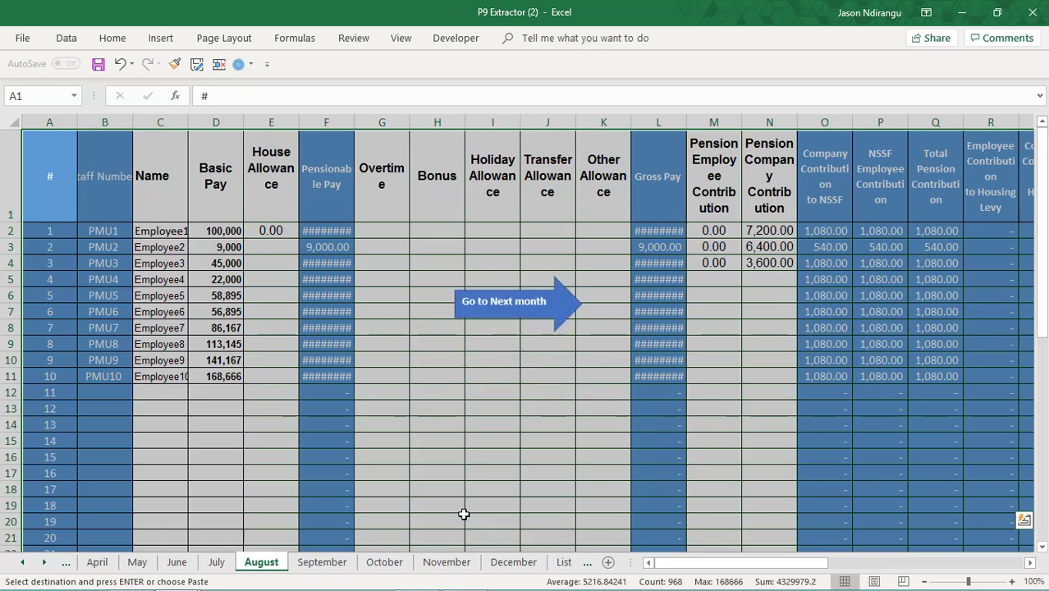
{"action": "key", "text": "ctrl+Page_Up"}
{"action": "key", "text": "ctrl+Page_Up"}
{"action": "key", "text": "ctrl+Page_Up"}
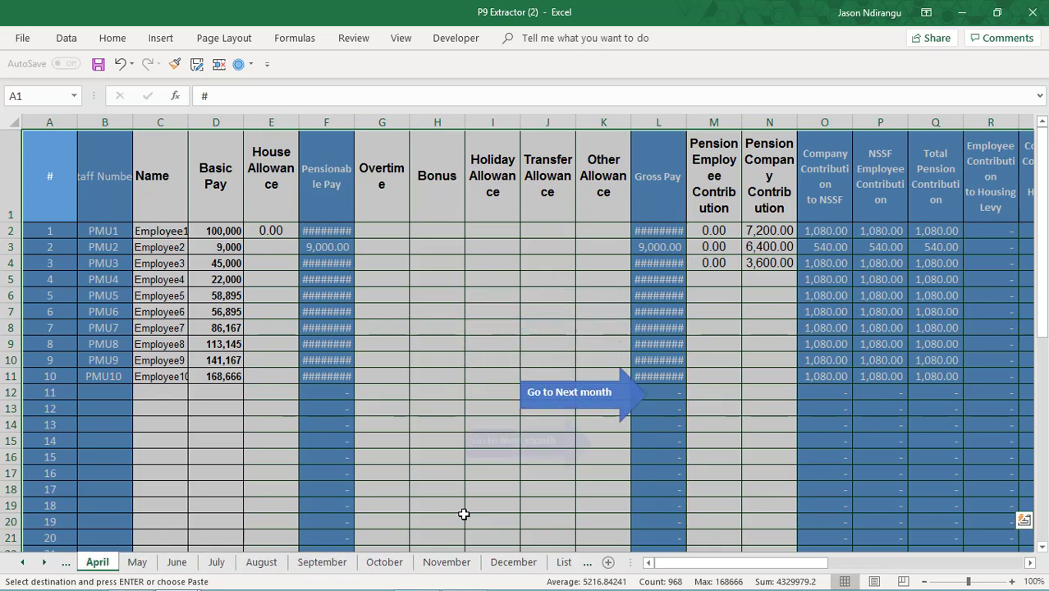
{"action": "key", "text": "ctrl+Page_Up"}
{"action": "key", "text": "ctrl+Page_Up"}
{"action": "key", "text": "ctrl+Page_Up"}
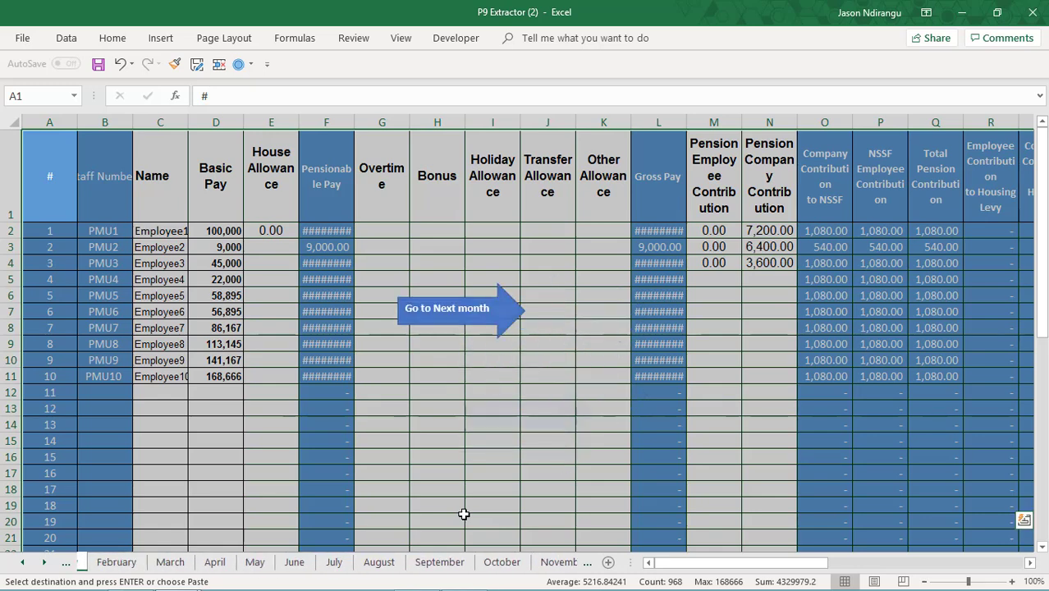
{"action": "key", "text": "ctrl+Page_Up"}
{"action": "key", "text": "ctrl+Page_Up"}
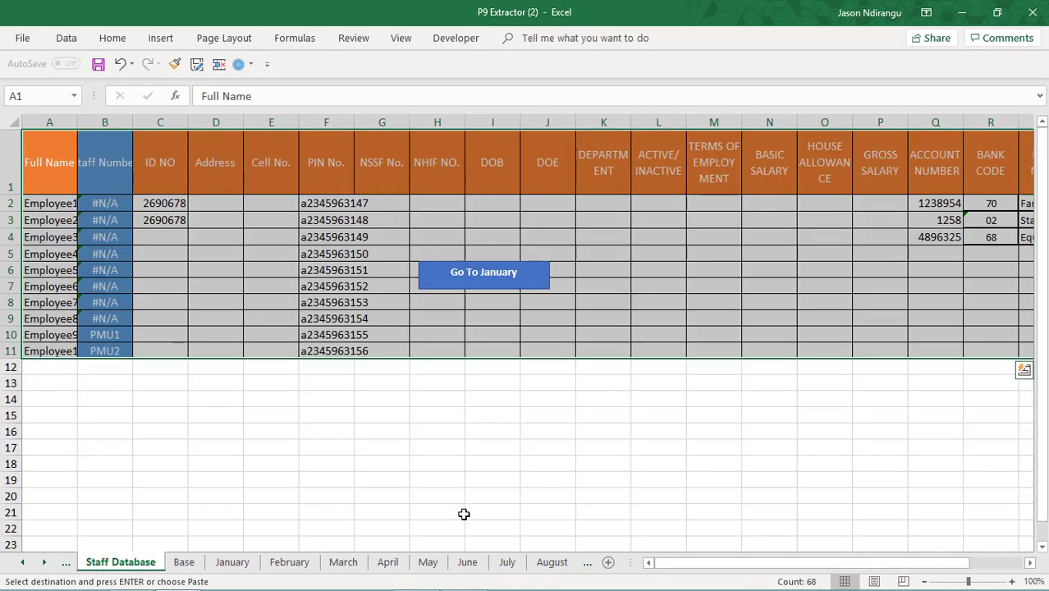
{"action": "key", "text": "ctrl+Page_Up"}
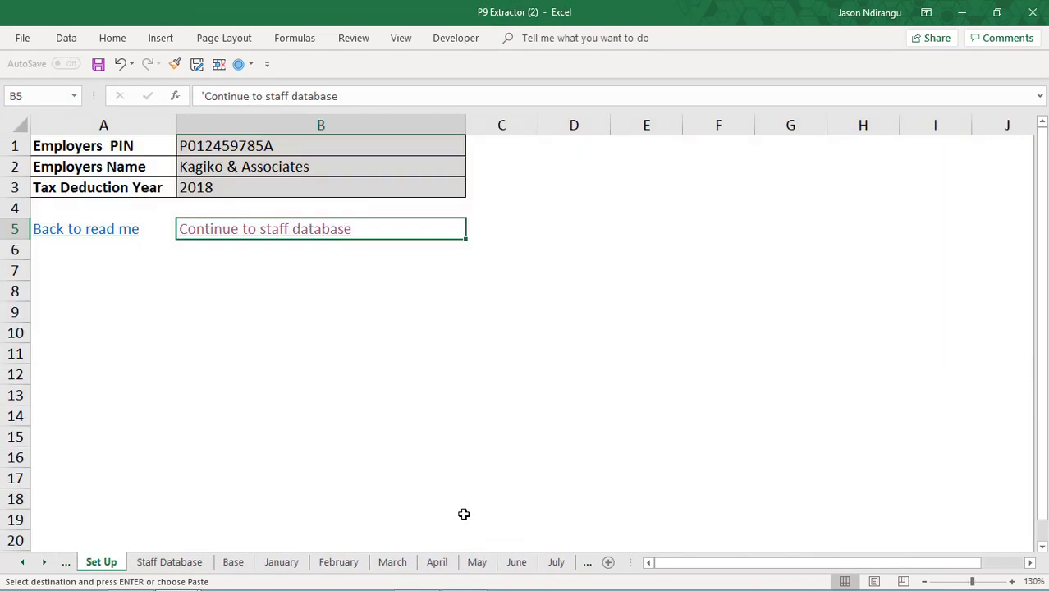
{"action": "key", "text": "ctrl+Page_Down"}
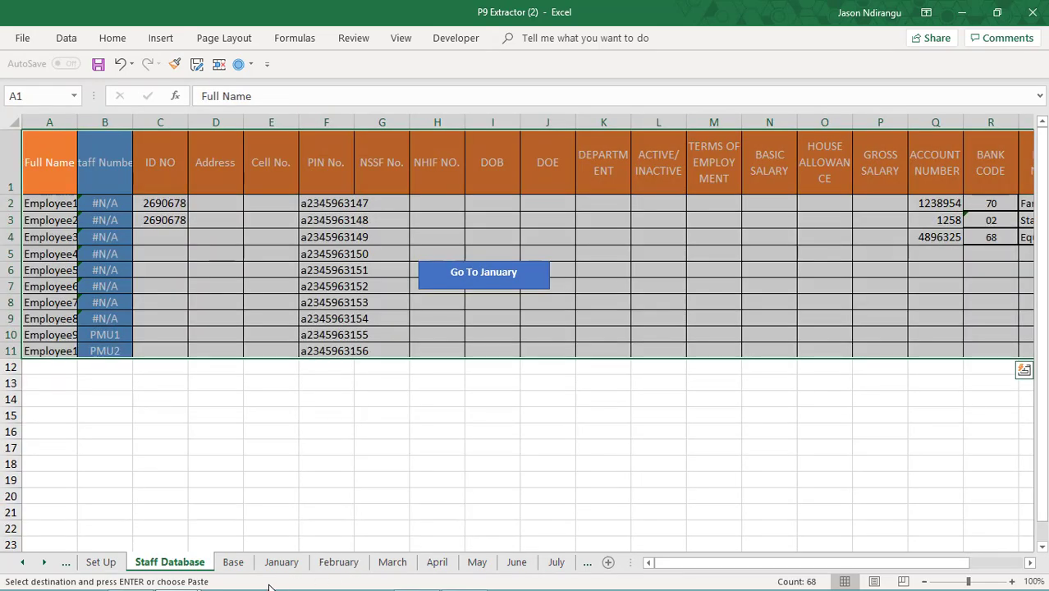
{"action": "key", "text": "ctrl+Page_Up"}
{"action": "key", "text": "ctrl+Page_Up"}
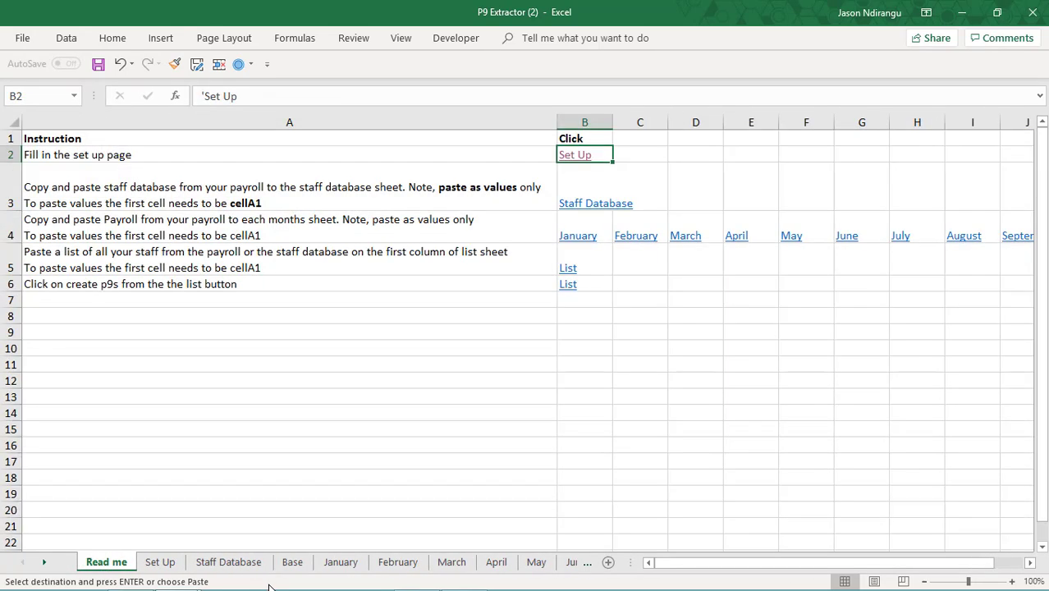
{"action": "key", "text": "Down"}
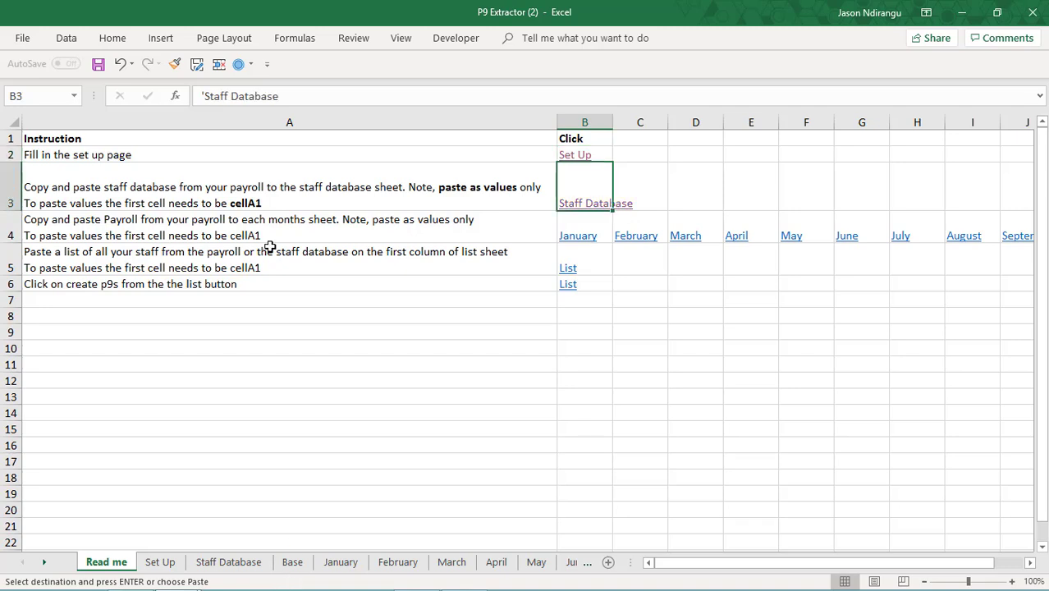
{"action": "left_click", "coordinate": [227, 258]}
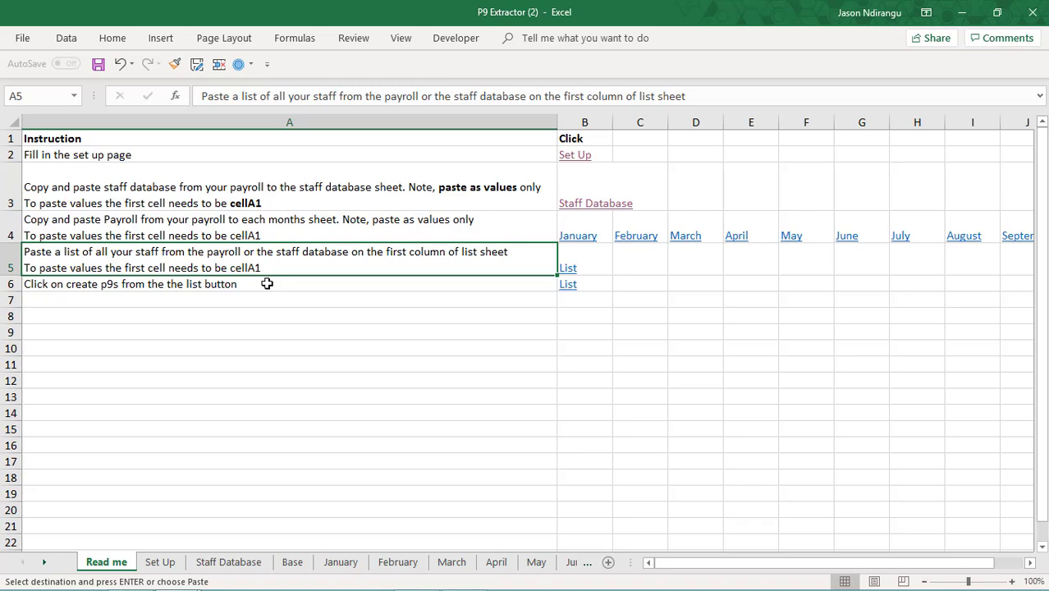
Copy Employee1 to Employee10 from the payroll Full Name column into column A of List
{"action": "left_click", "coordinate": [571, 274]}
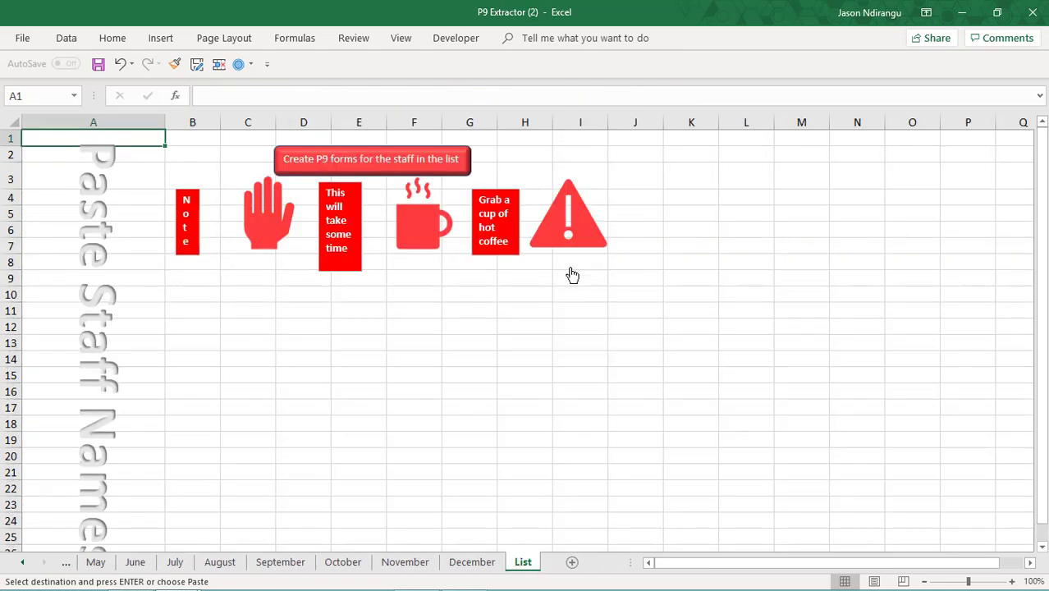
{"action": "key", "text": "ctrl+Tab"}
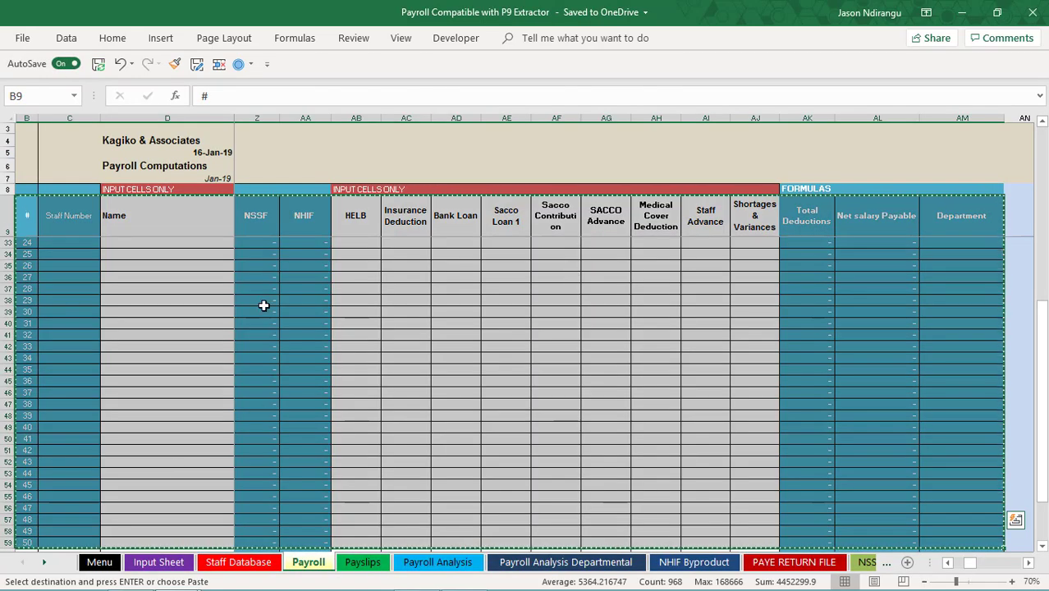
{"action": "left_click", "coordinate": [246, 564]}
{"action": "left_click_drag", "start_coordinate": [975, 563], "coordinate": [916, 569]}
{"action": "left_click_drag", "start_coordinate": [54, 263], "coordinate": [62, 372]}
{"action": "key", "text": "alt+Tab"}
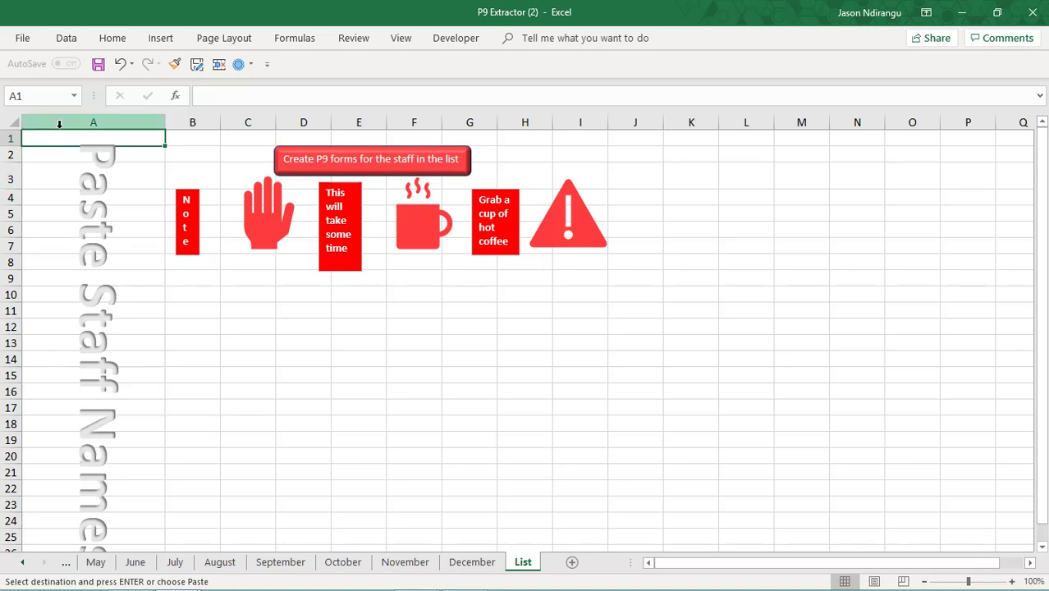
{"action": "key", "text": "ctrl+v"}
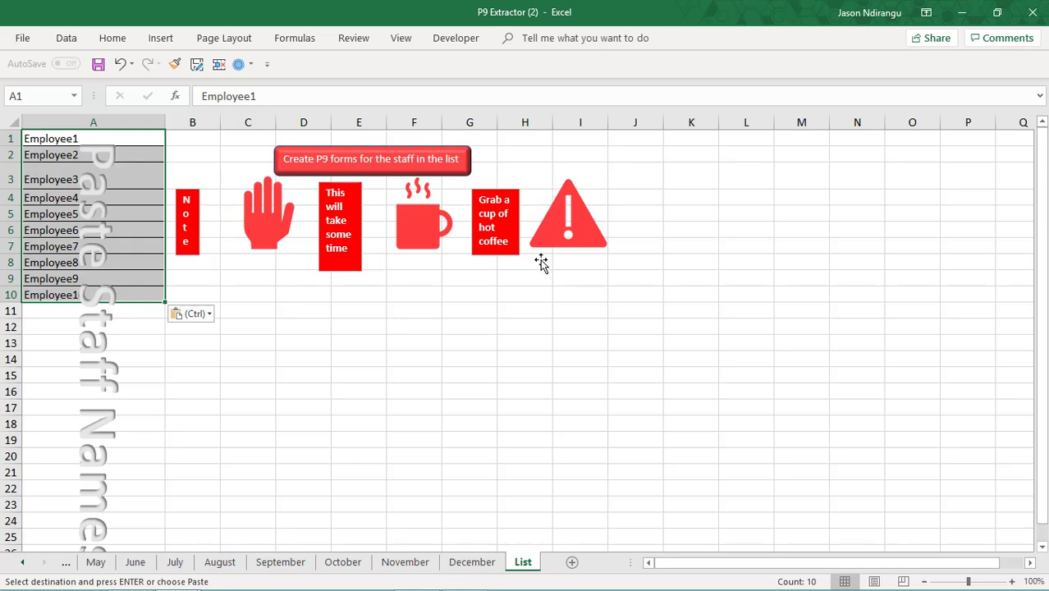
Run Create P9 forms and review the generated Employee10 back to Employee1 tax cards
{"action": "left_click", "coordinate": [384, 163]}
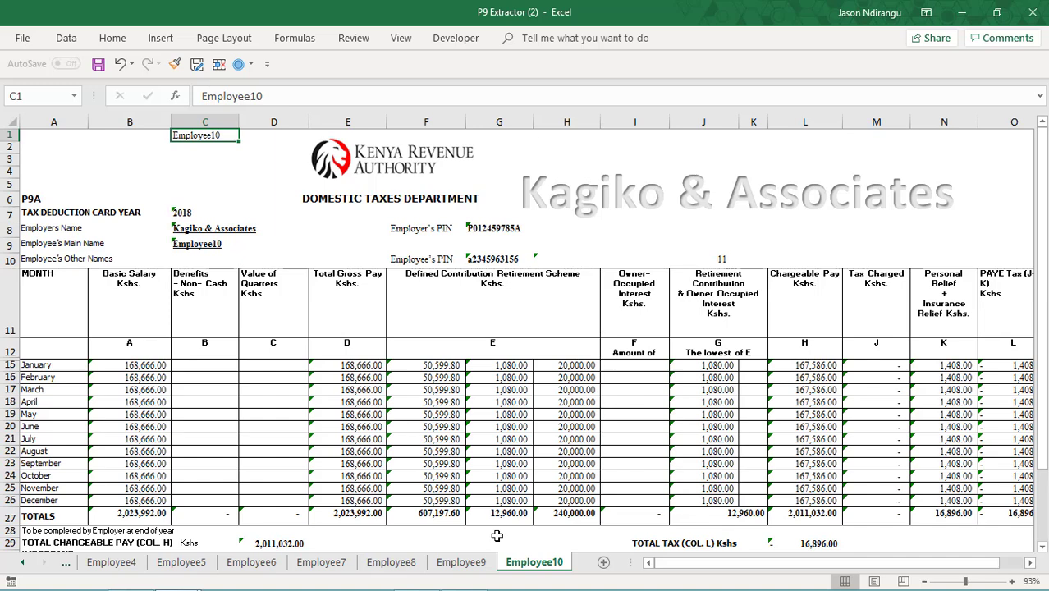
{"action": "key", "text": "ctrl+Page_Up"}
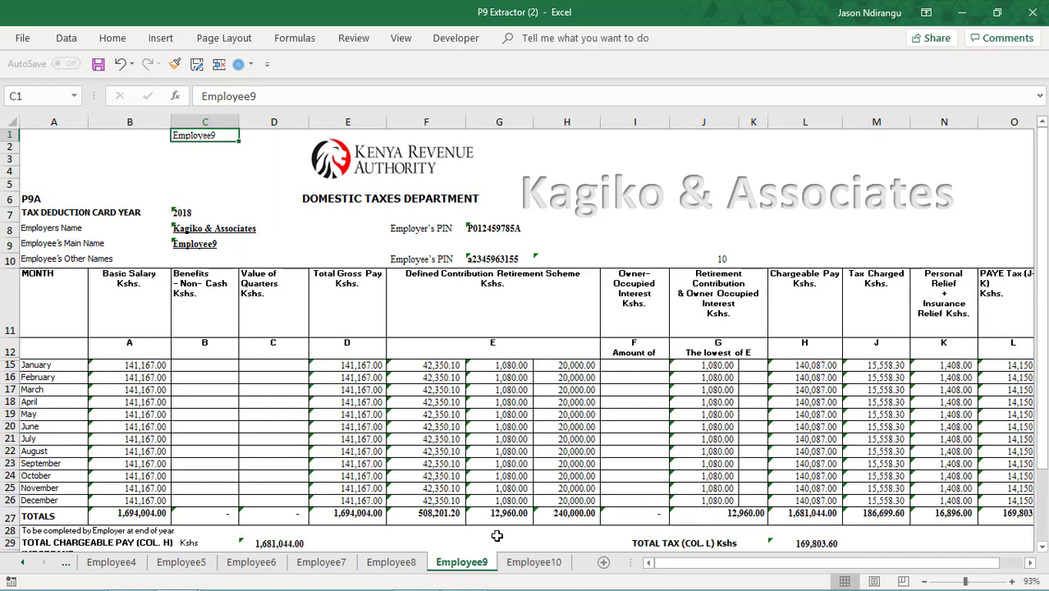
{"action": "key", "text": "ctrl+Page_Up"}
{"action": "key", "text": "ctrl+Page_Up"}
{"action": "key", "text": "ctrl+Page_Up"}
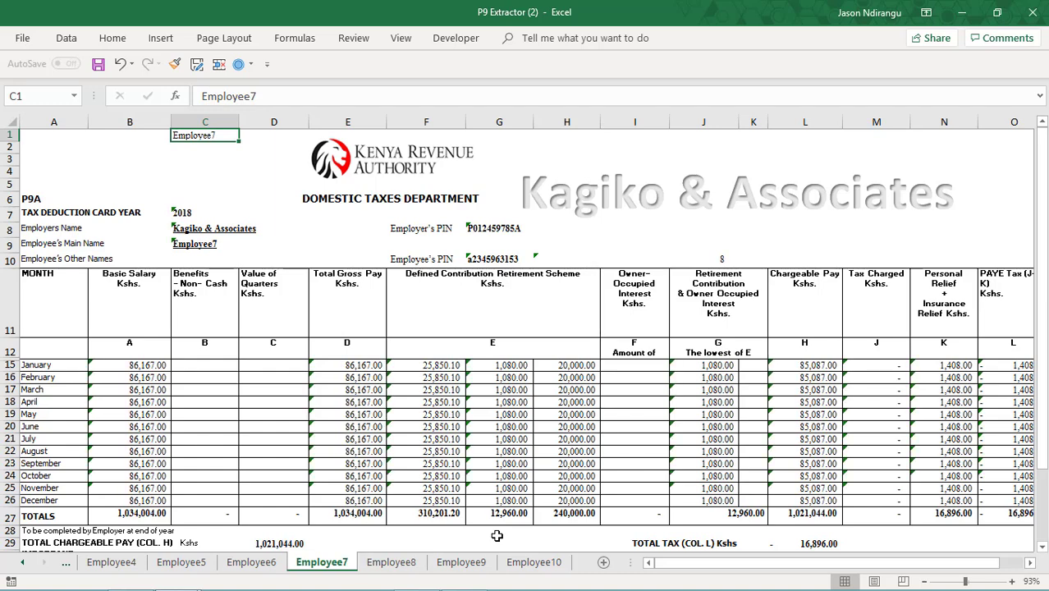
{"action": "key", "text": "ctrl+Page_Up"}
{"action": "key", "text": "ctrl+Page_Up"}
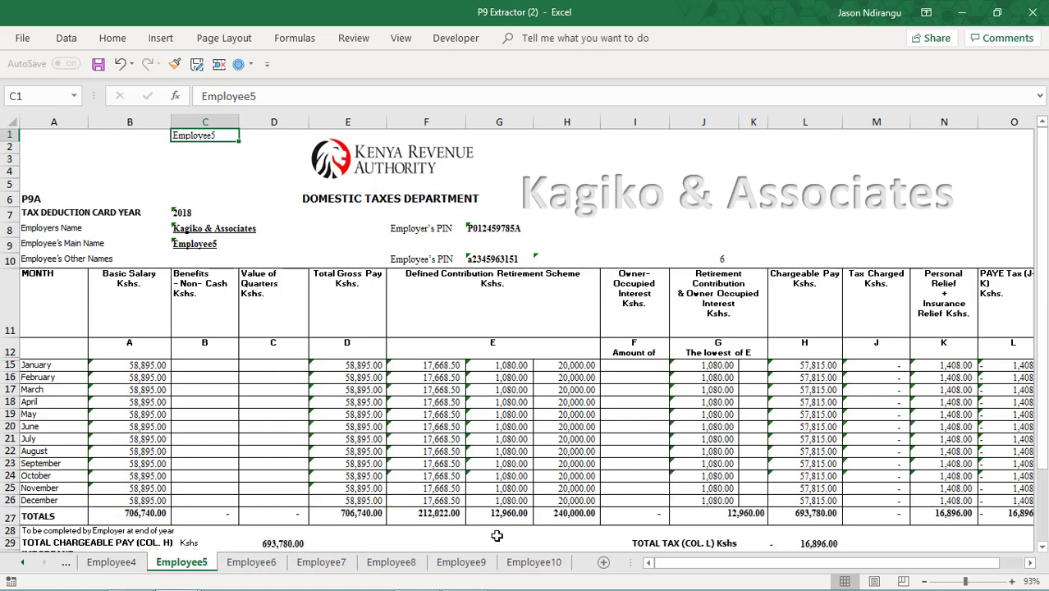
{"action": "key", "text": "ctrl+Page_Up"}
{"action": "key", "text": "ctrl+Page_Up"}
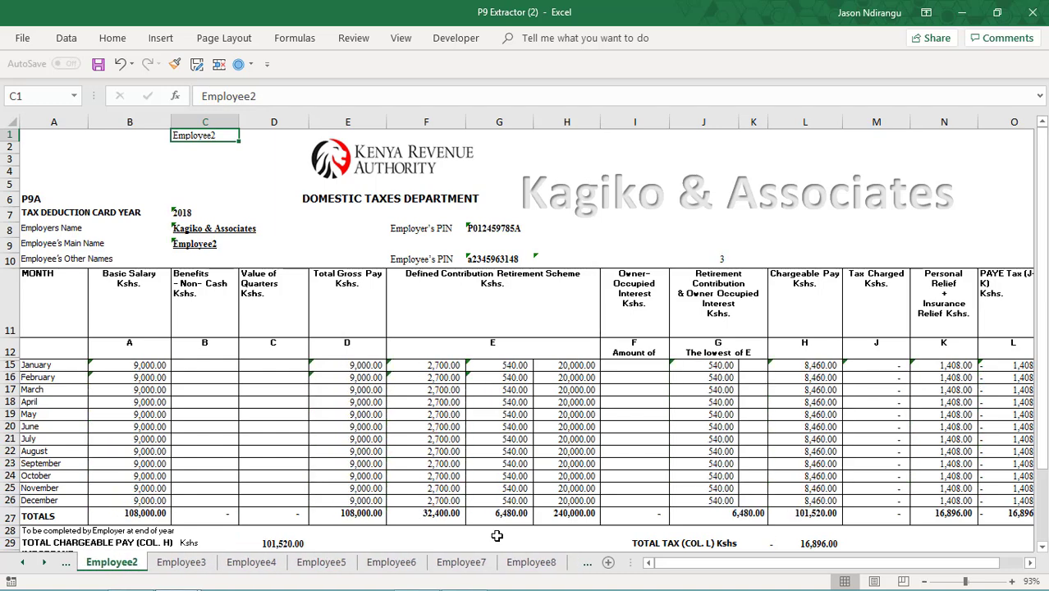
{"action": "key", "text": "ctrl+Page_Up"}
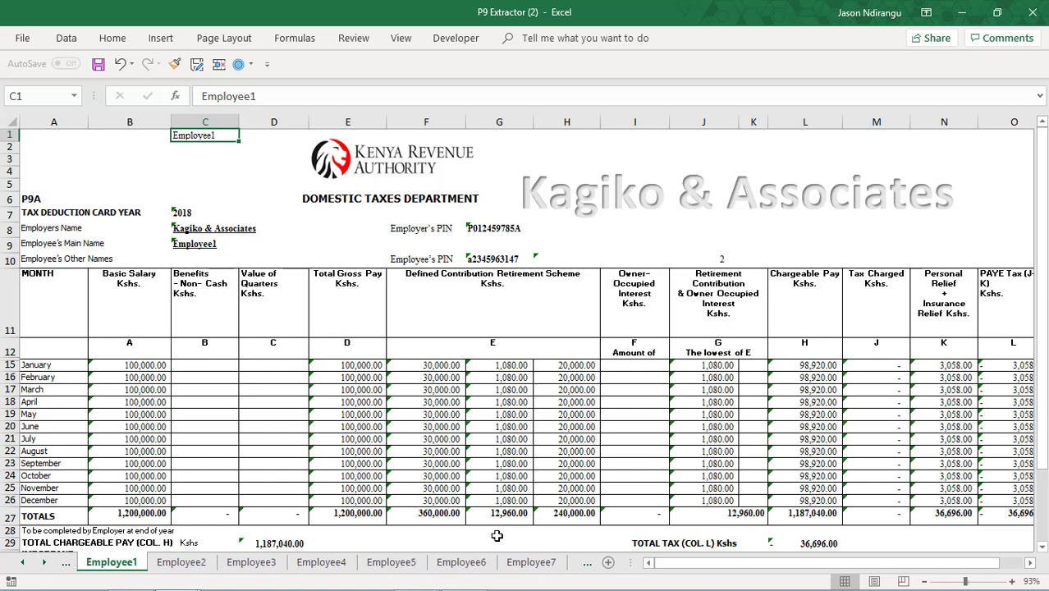